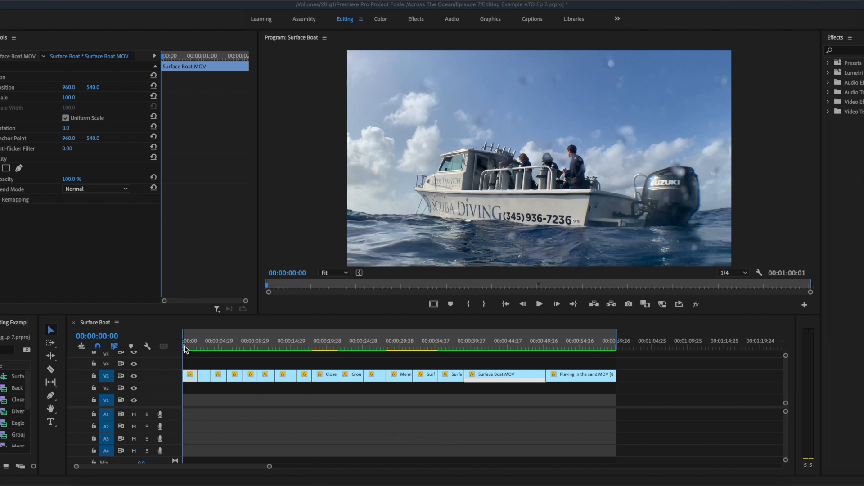
Park the playhead on the Close Reef Fish clip at 00:00:19:08 and switch to the Color workspace
left_click(186, 349)
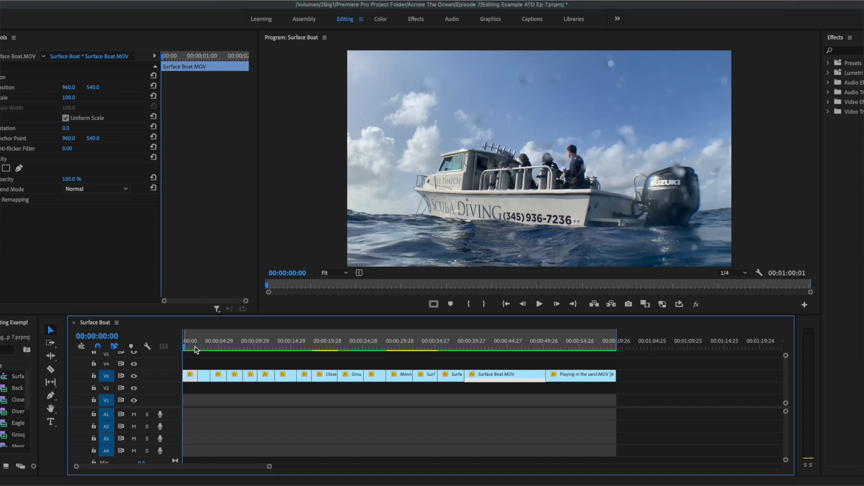
left_click_drag(195, 350, 243, 355)
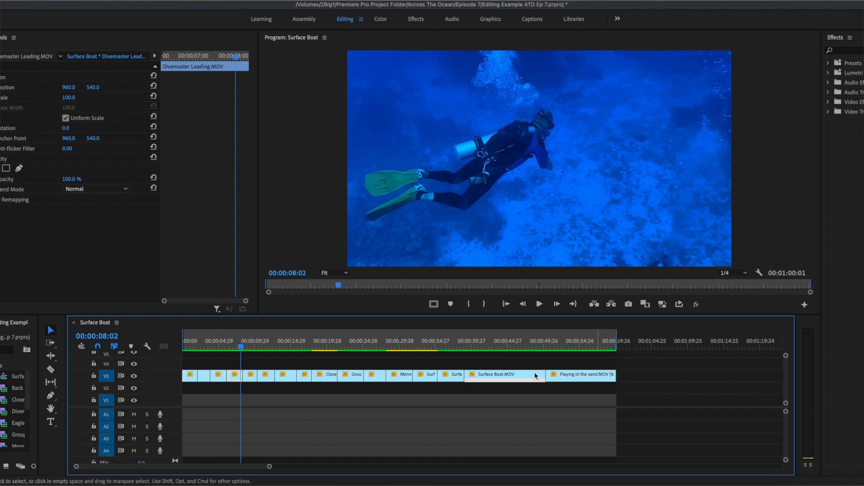
left_click(321, 346)
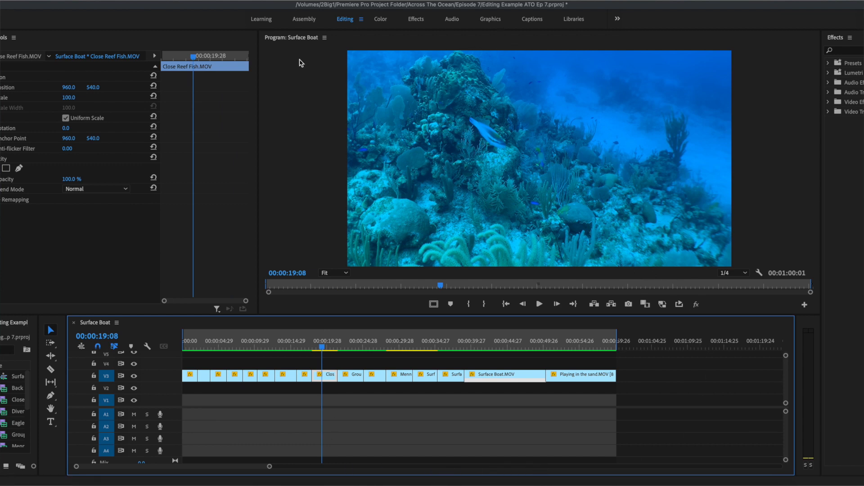
left_click(381, 20)
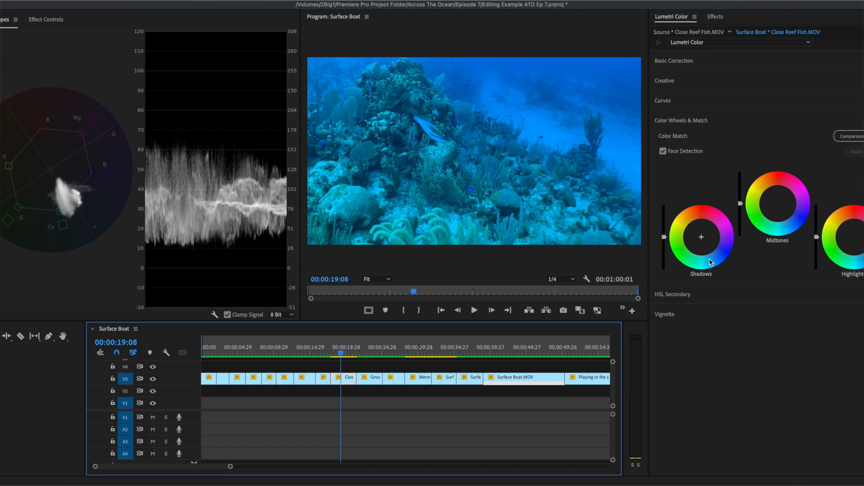
Raise the whites and lower the blacks of the Close Reef Fish clip in the Lumetri basic correction
left_click(675, 61)
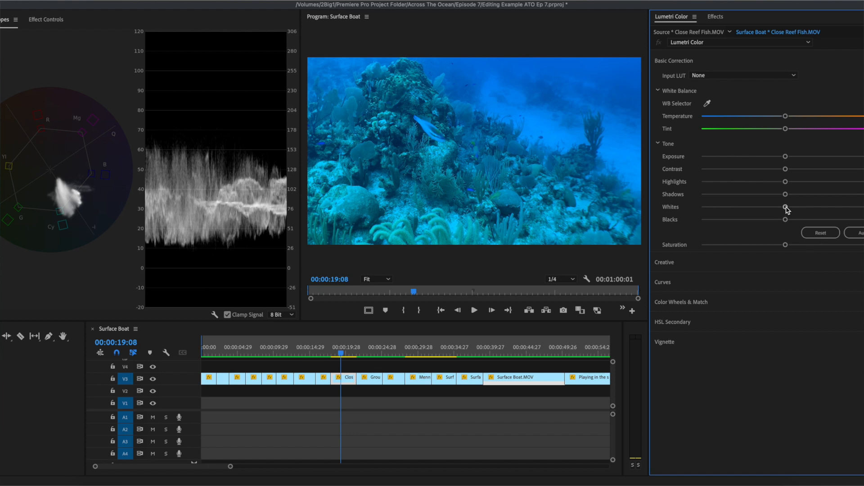
left_click_drag(786, 208, 834, 207)
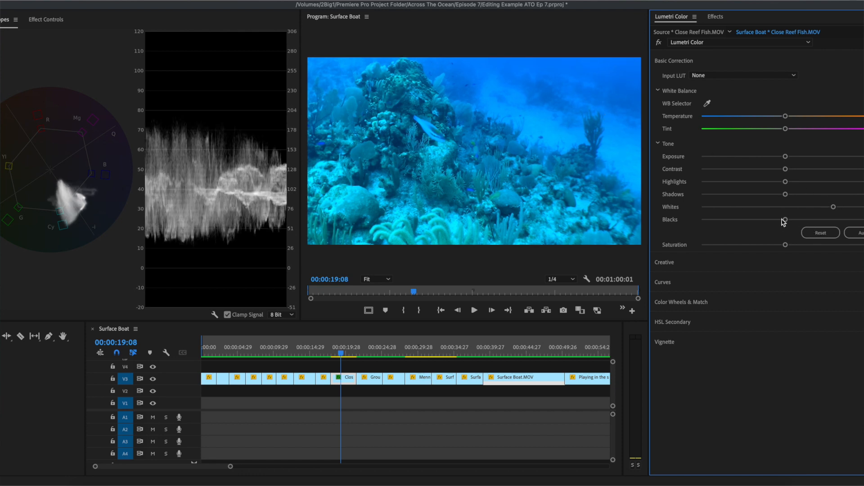
left_click_drag(786, 221, 730, 218)
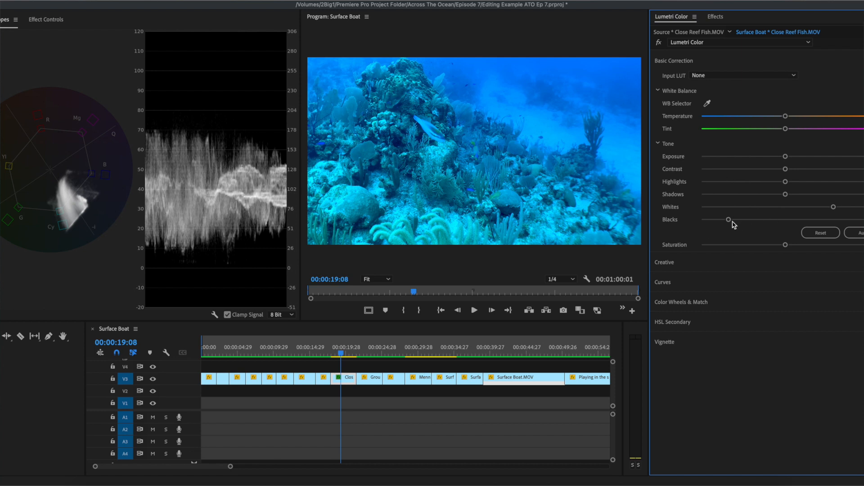
mouse_move(731, 220)
left_mouse_down()
mouse_move(693, 223)
mouse_move(715, 223)
left_mouse_up()
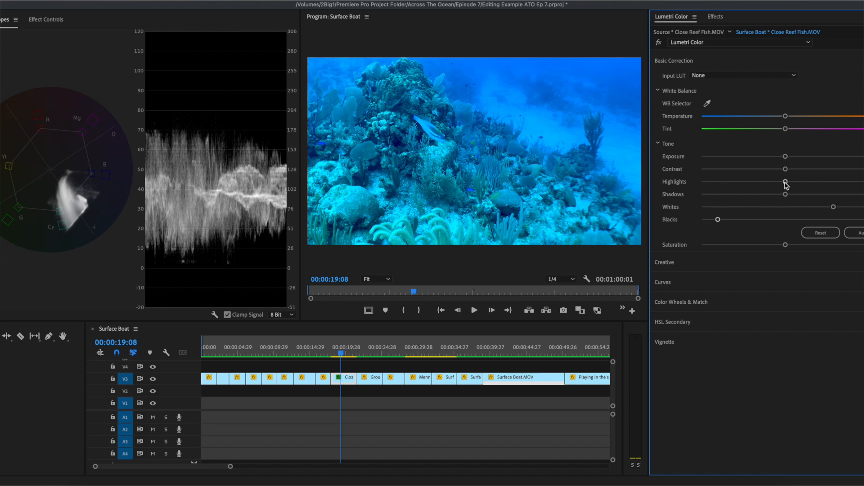
Lower the clip's shadows and raise its highlights in the tone settings
left_click_drag(786, 181, 599, 195)
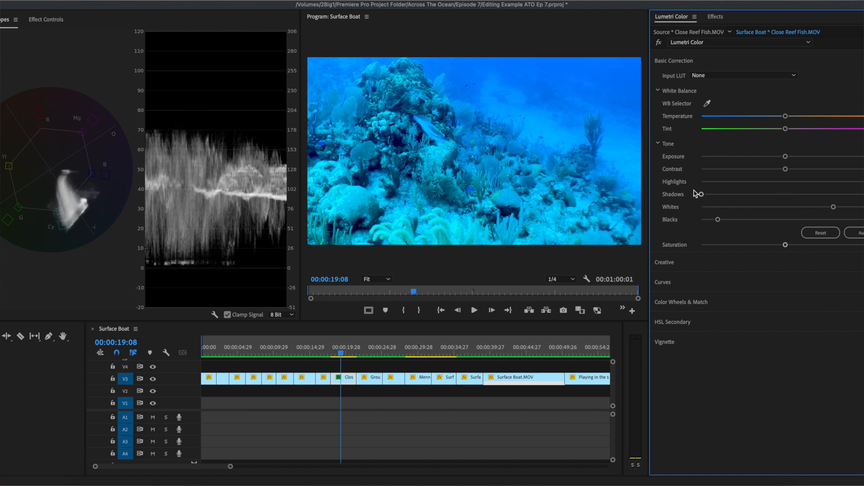
left_click_drag(701, 194, 725, 194)
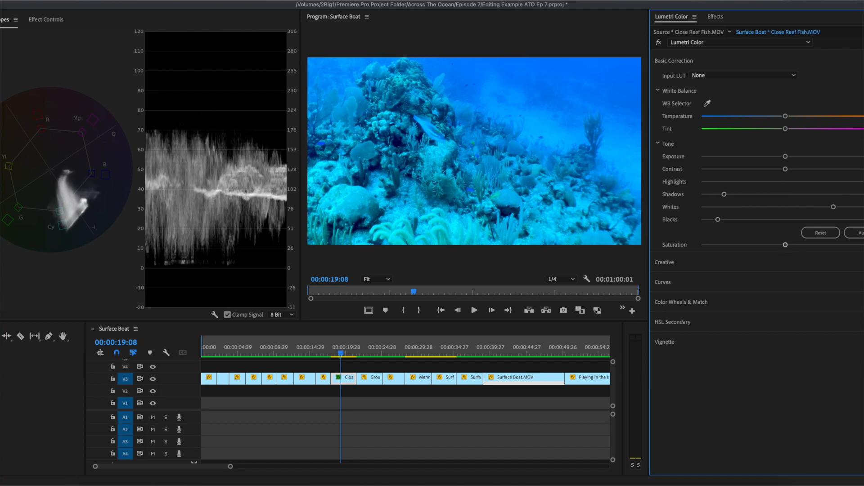
left_click_drag(863, 181, 843, 183)
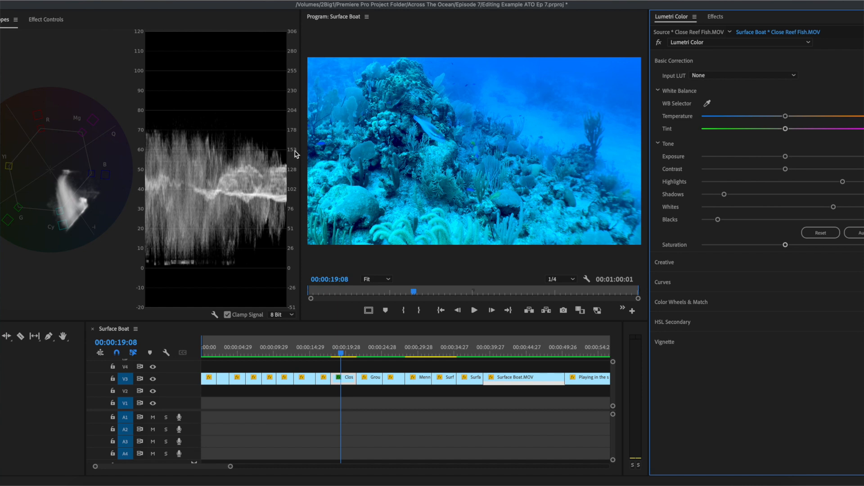
Sample the reef bottom for white balance and pull the clip's temperature and tint back to slightly above neutral
left_click_drag(301, 149, 209, 152)
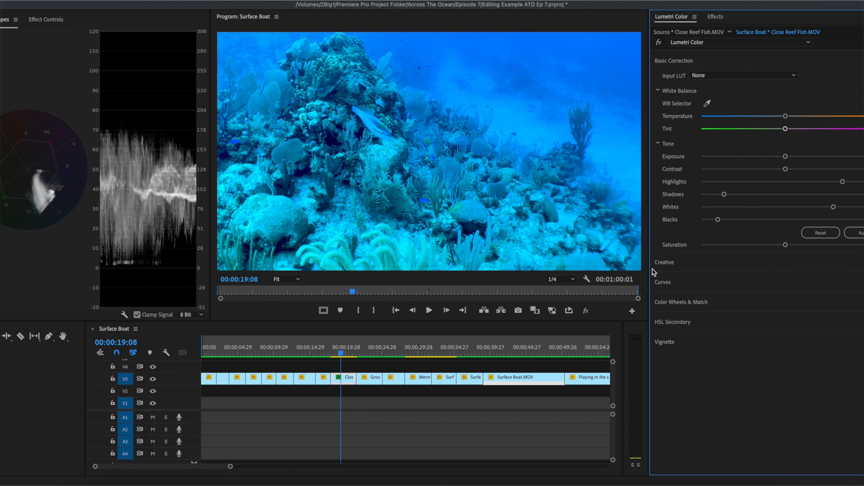
left_click(709, 104)
left_click(332, 229)
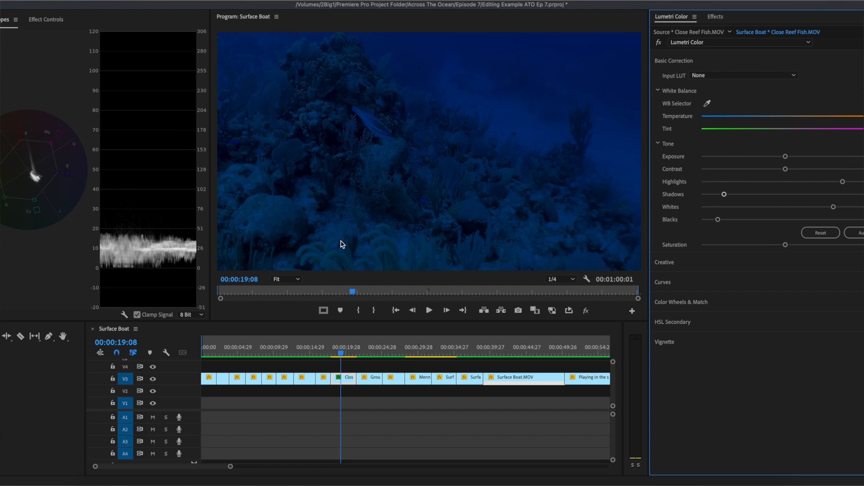
left_click_drag(860, 129, 795, 131)
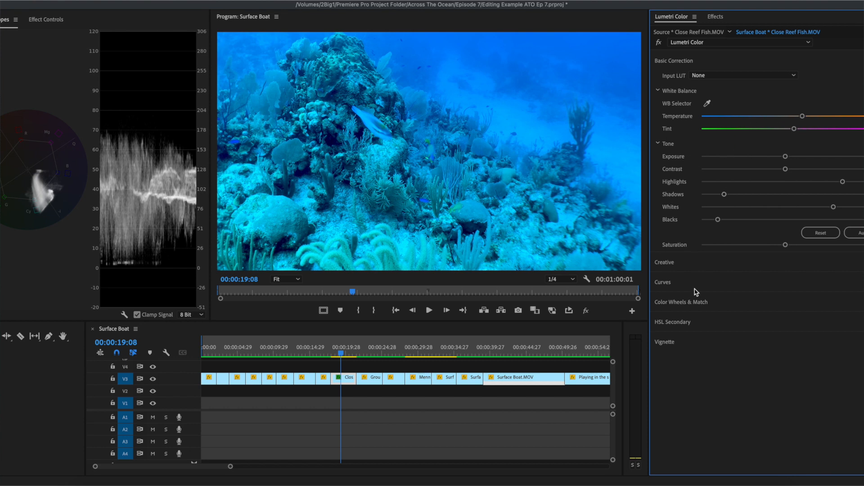
Shift the shadows, midtones and highlights color wheels slightly toward red
left_click(692, 302)
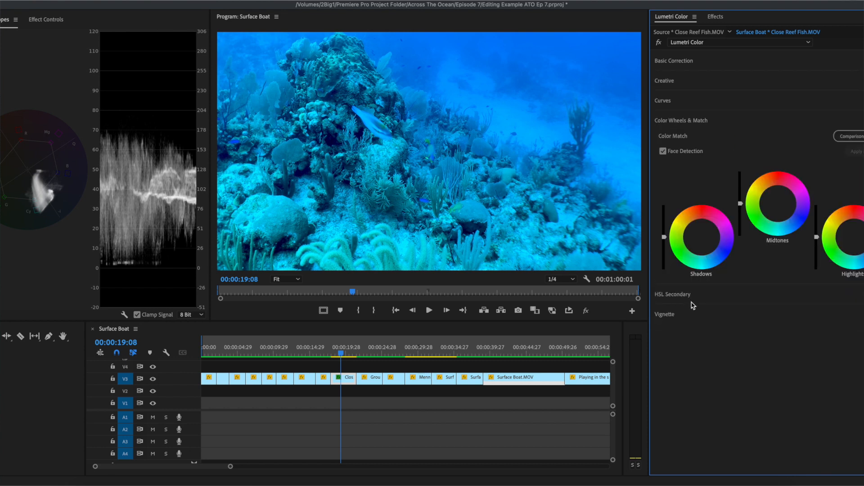
left_click(701, 227)
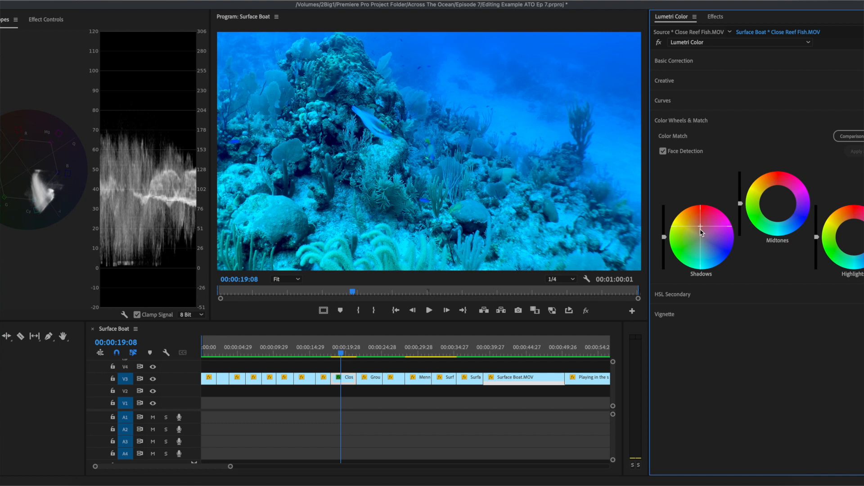
left_click(776, 189)
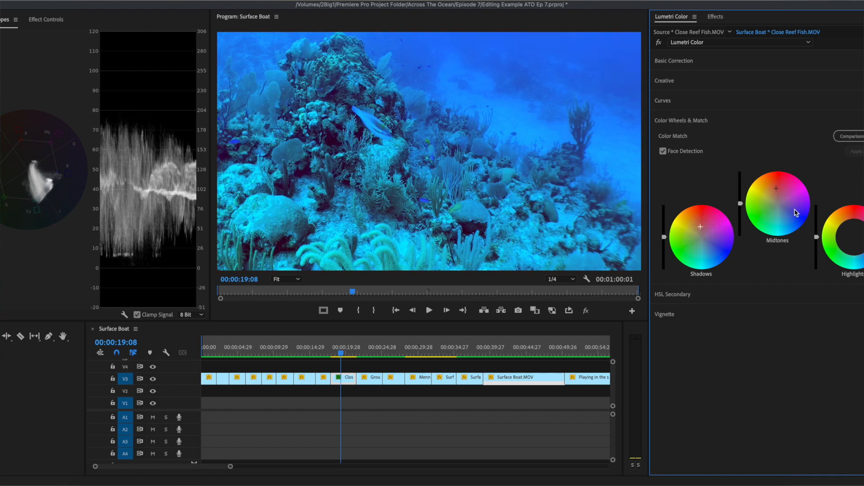
left_click(855, 223)
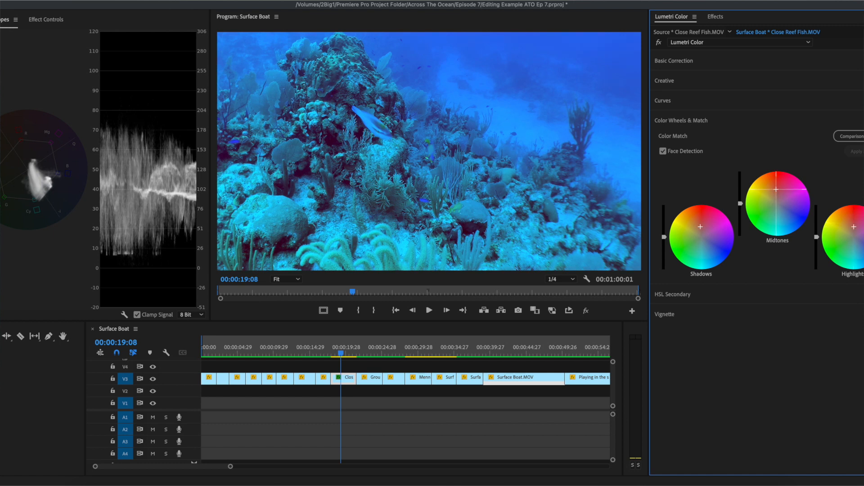
Brighten the midtones and highlights slightly and darken the shadows a little with the color wheels' luminance sliders
left_click_drag(776, 189, 741, 197)
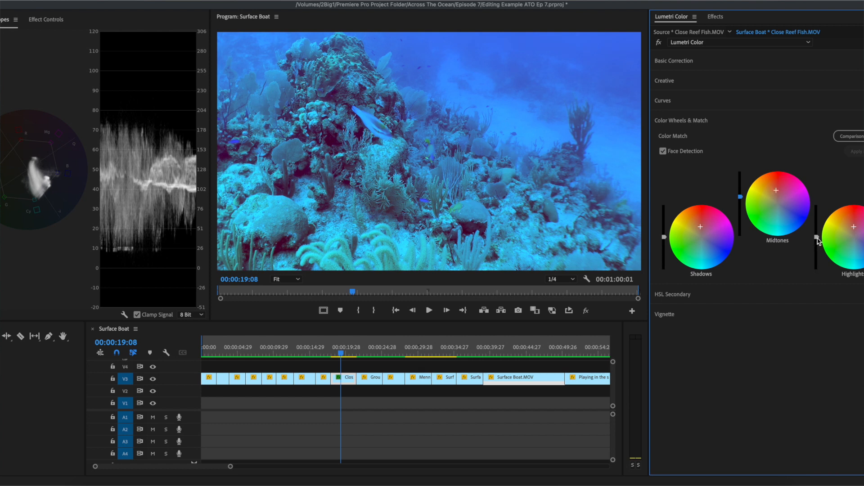
left_click_drag(816, 236, 816, 231)
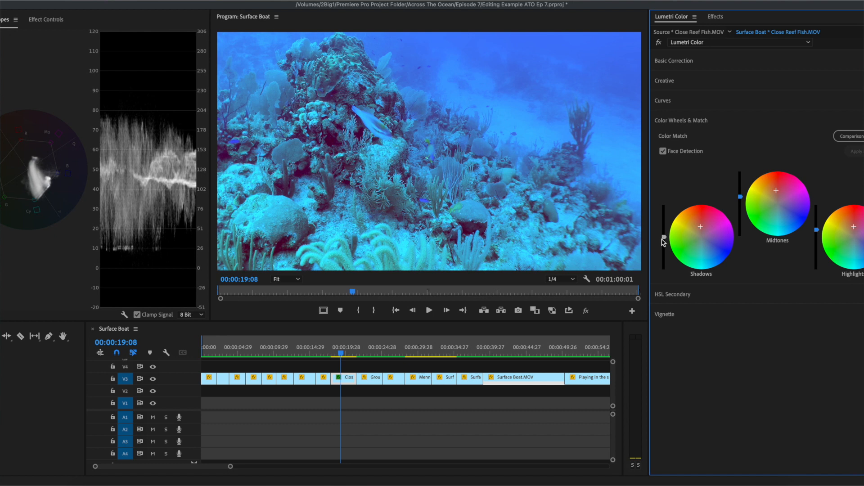
left_click_drag(664, 236, 665, 240)
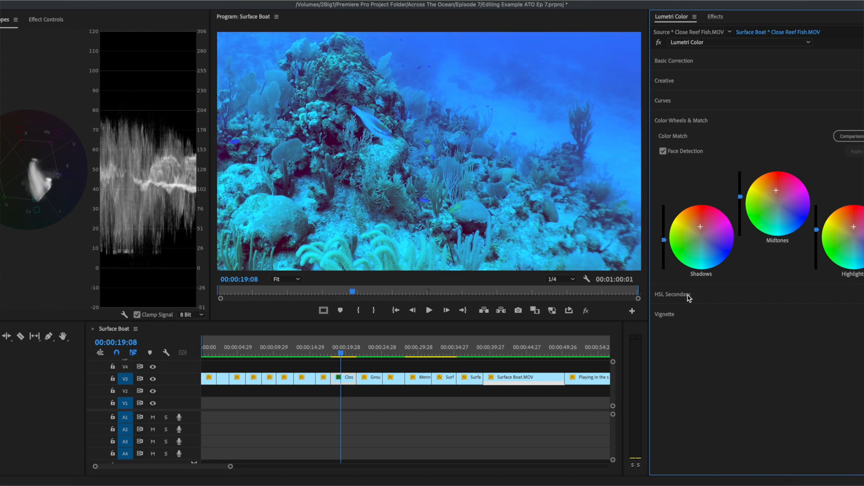
From the clip's start, apply Blue Water Shallow Reef 2.cube from the LUT Packs folder as creative look and reduce its intensity
left_click(460, 284)
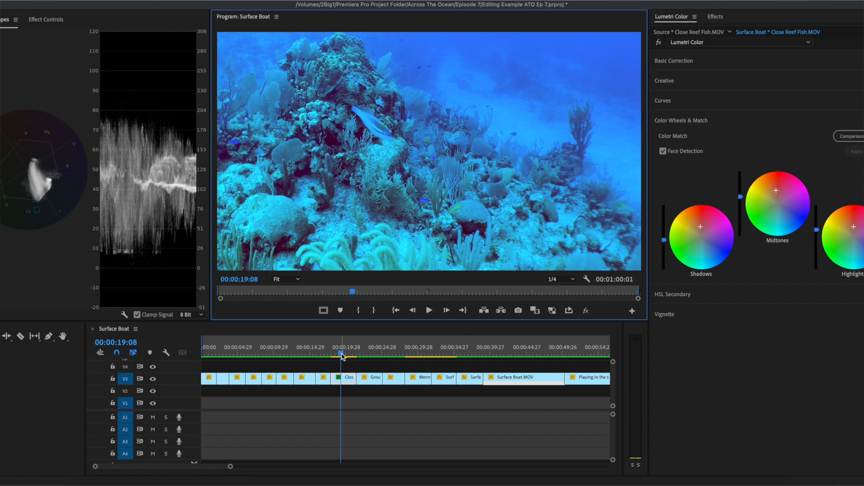
mouse_move(342, 353)
left_mouse_down()
mouse_move(355, 358)
mouse_move(333, 361)
left_mouse_up()
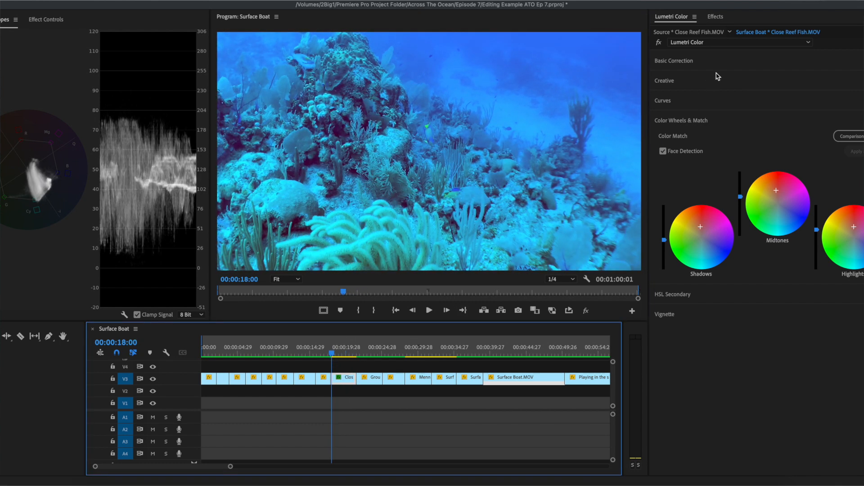
left_click(669, 82)
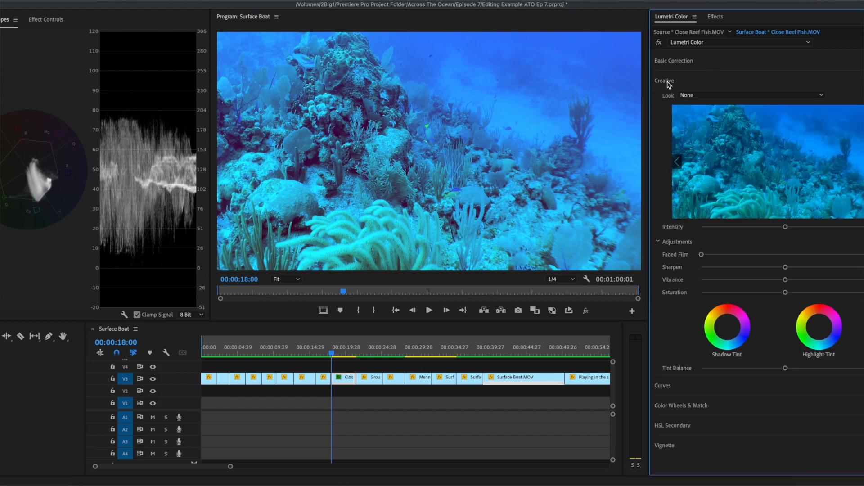
left_click(746, 97)
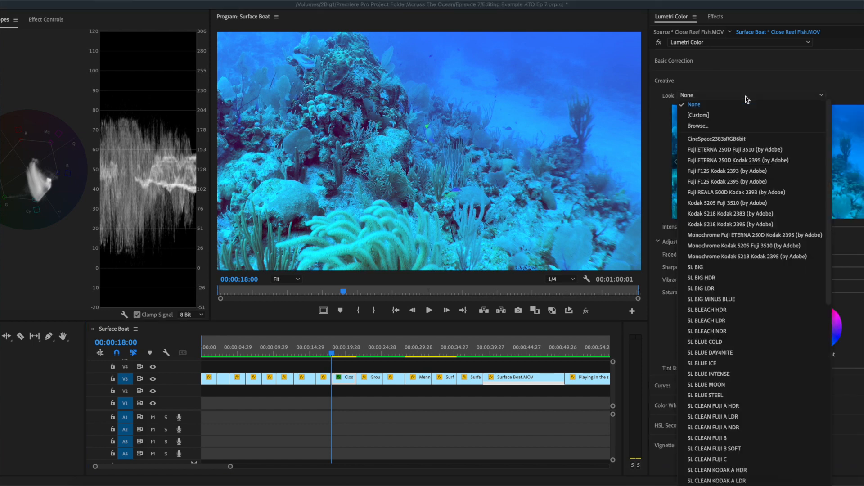
left_click(715, 130)
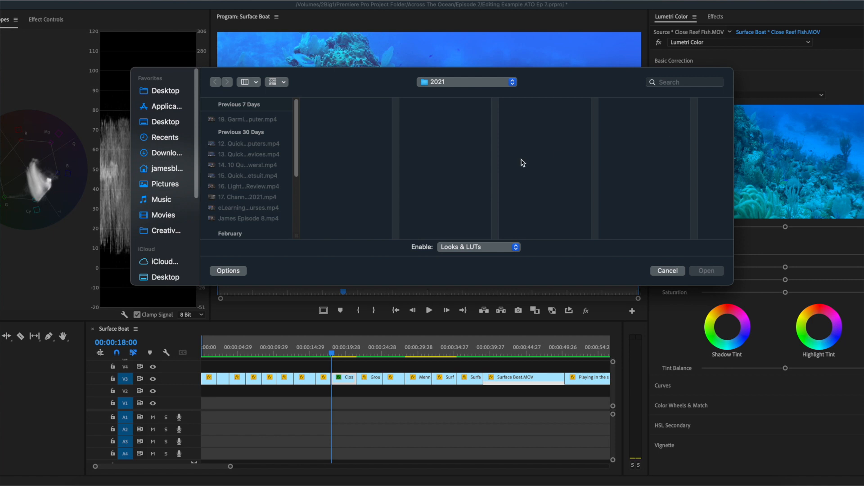
scroll(178, 261, "down", 5)
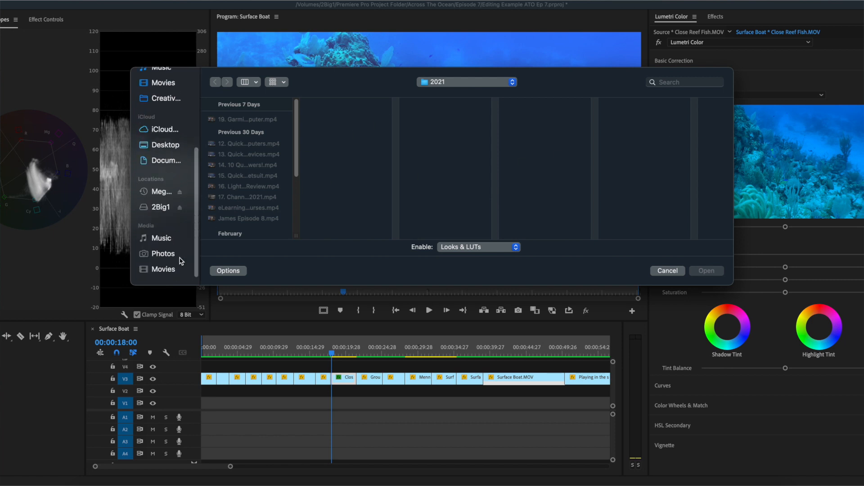
left_click(169, 202)
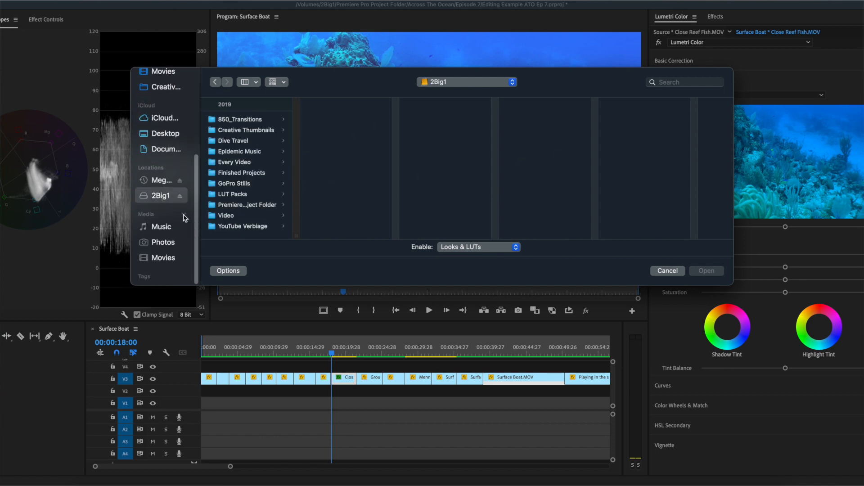
left_click(241, 198)
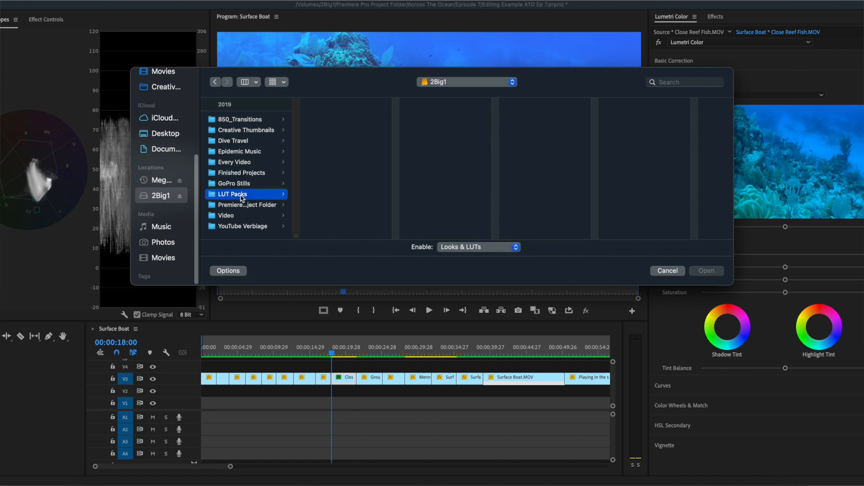
left_click(364, 122)
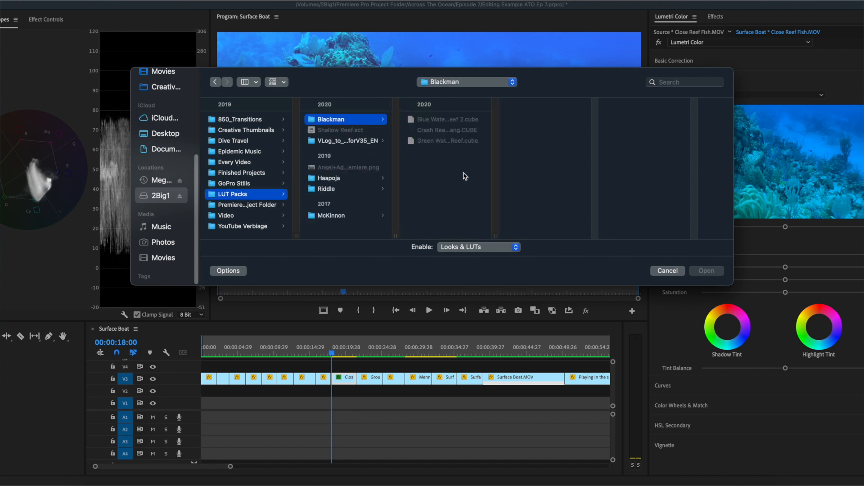
key("Right")
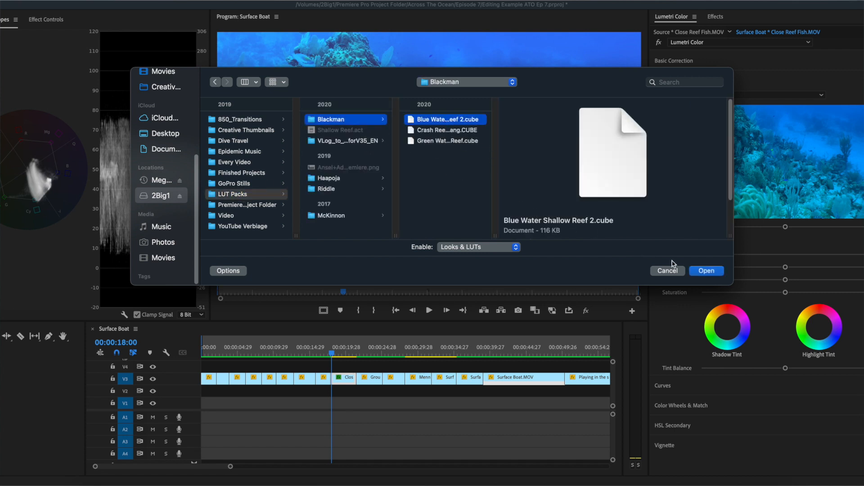
left_click(707, 271)
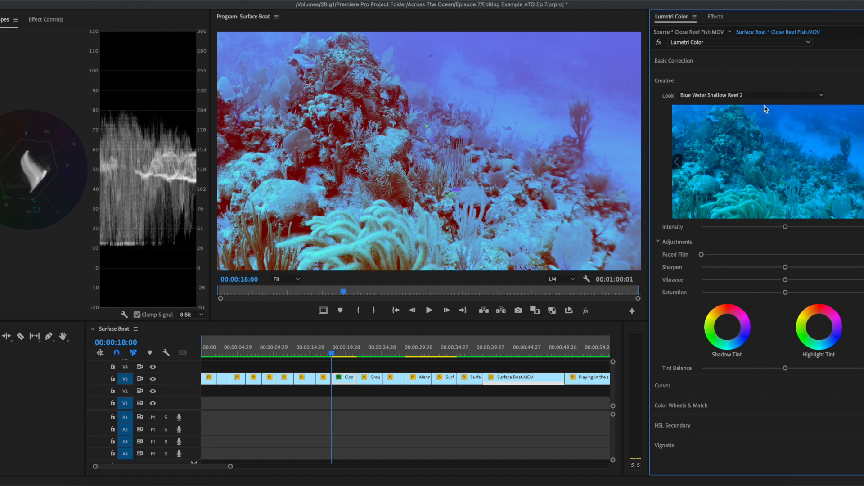
left_click_drag(786, 227, 758, 229)
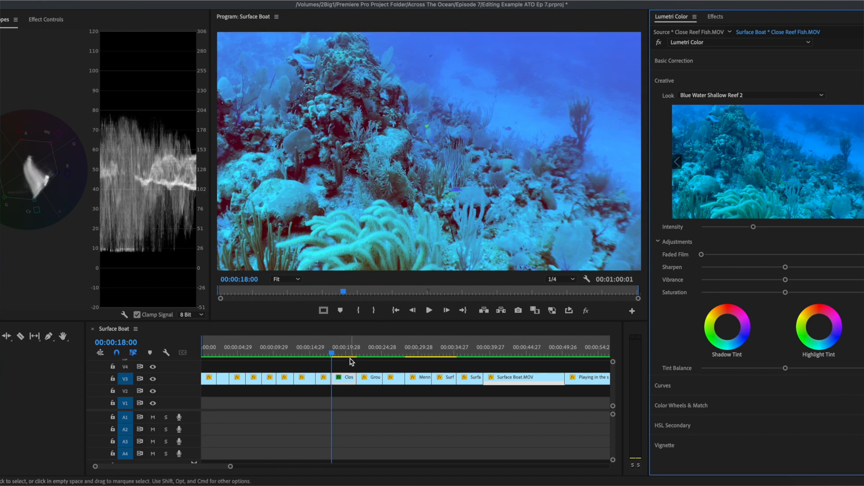
Copy the graded Close Reef Fish.MOV clip so its color correction can be reused on other clips
mouse_move(333, 355)
left_mouse_down()
mouse_move(368, 357)
mouse_move(244, 355)
mouse_move(321, 353)
left_mouse_up()
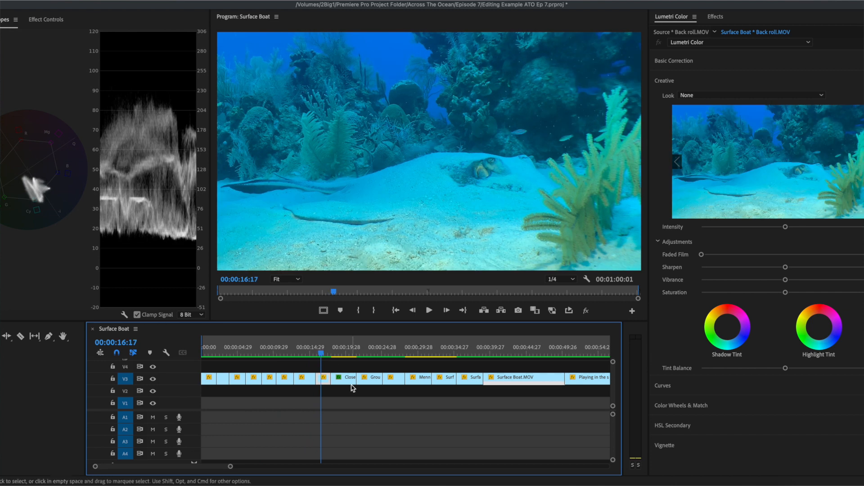
right_click(352, 385)
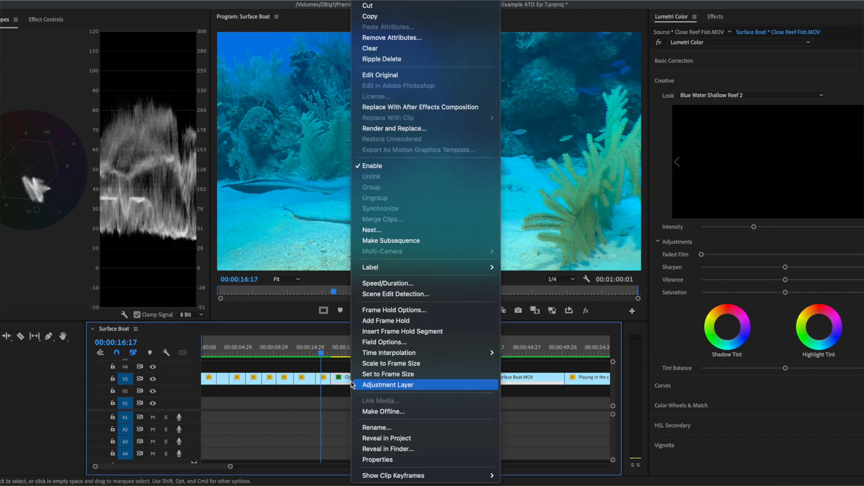
left_click(377, 20)
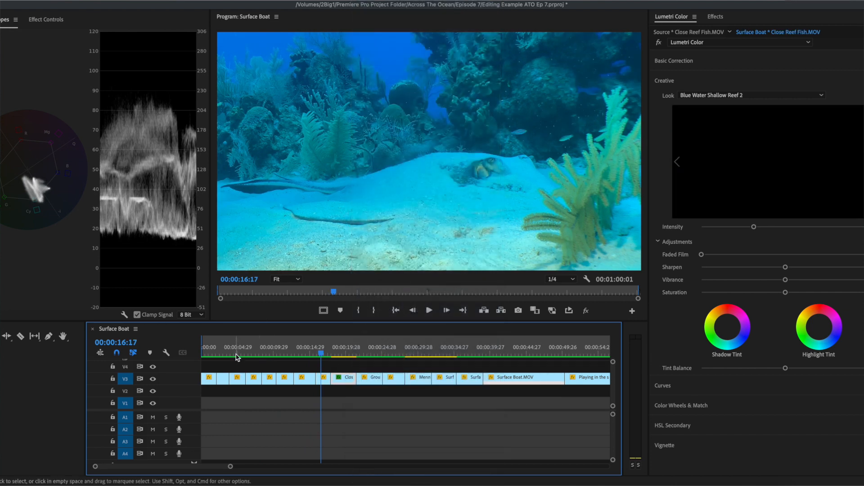
Paste the Lumetri Color effect onto the six clips before Close Reef Fish.MOV, excluding Opacity, Time Remapping and Scale Attribute Times
left_click(235, 355)
left_click_drag(241, 371, 321, 383)
right_click(322, 383)
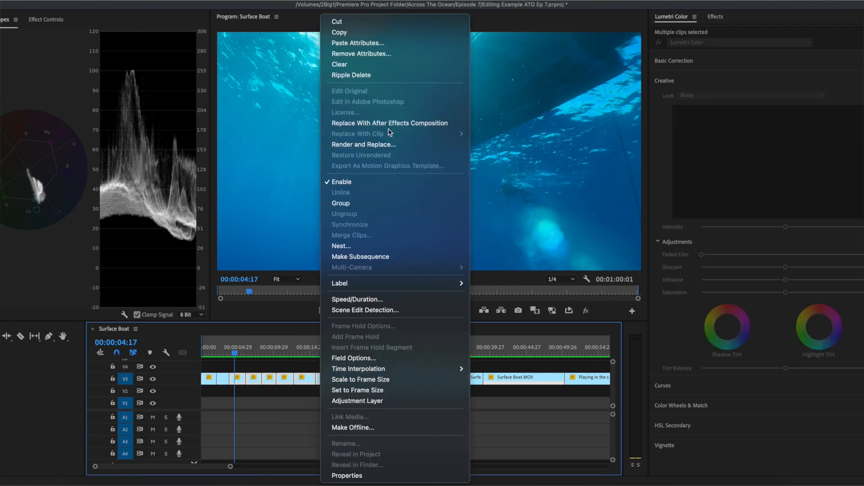
left_click(356, 43)
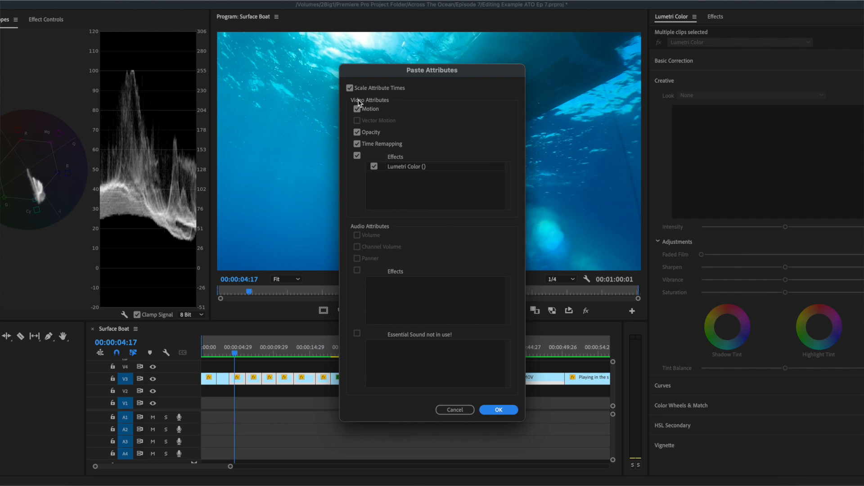
left_click(357, 143)
left_click(358, 132)
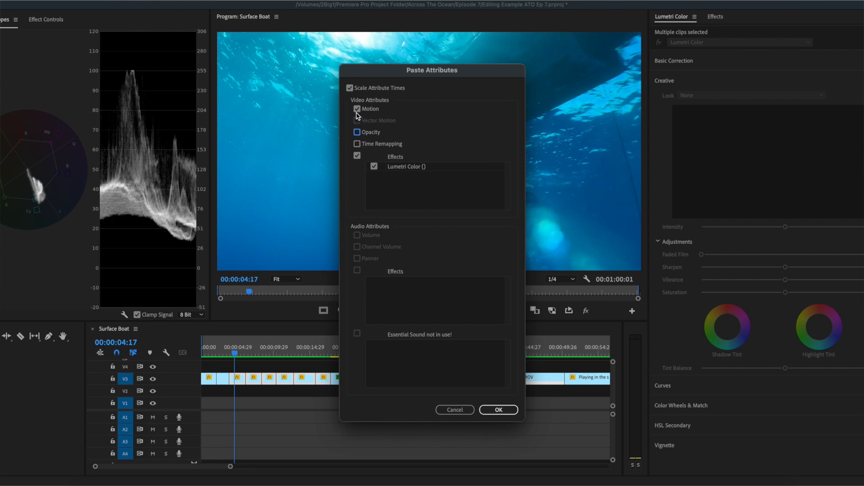
left_click(350, 88)
left_click(510, 411)
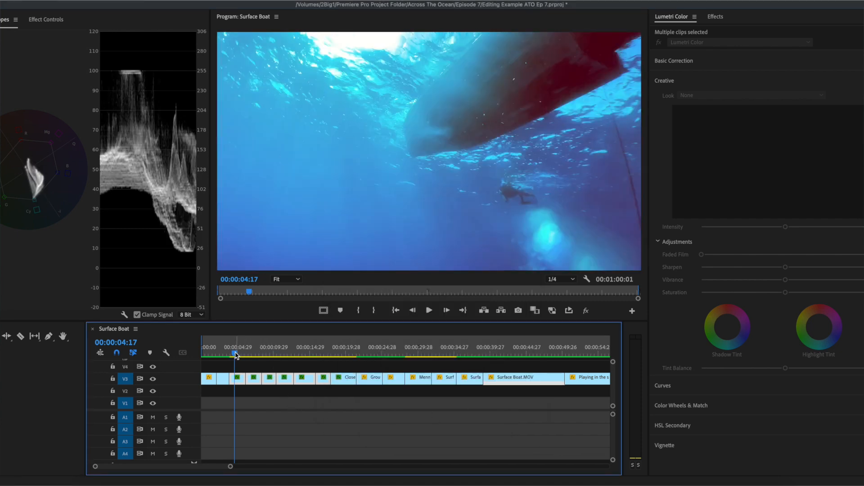
On the Divemaster Leading.MOV clip, reduce saturation to its minimum and bring temperature and tint back to about neutral
left_click_drag(235, 355, 254, 364)
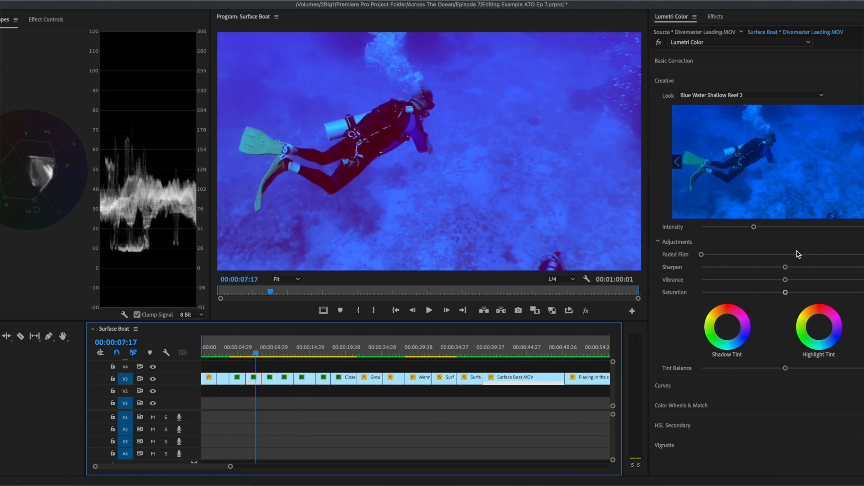
left_click(684, 61)
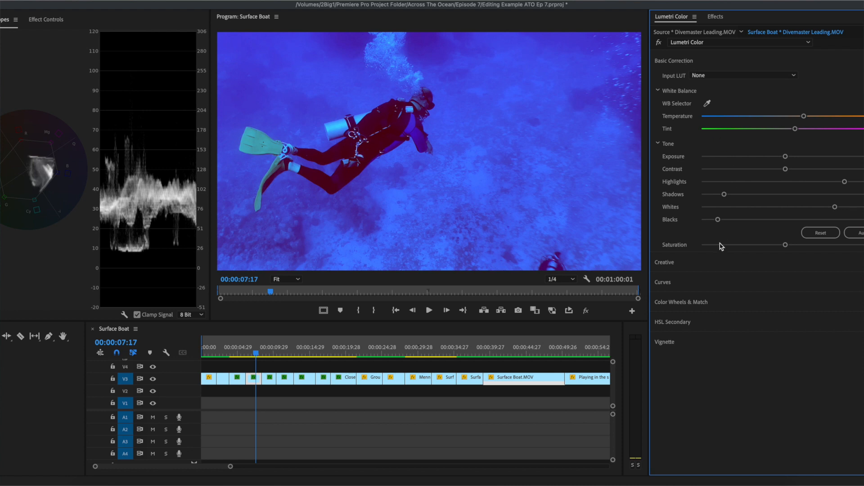
left_click_drag(748, 245, 653, 247)
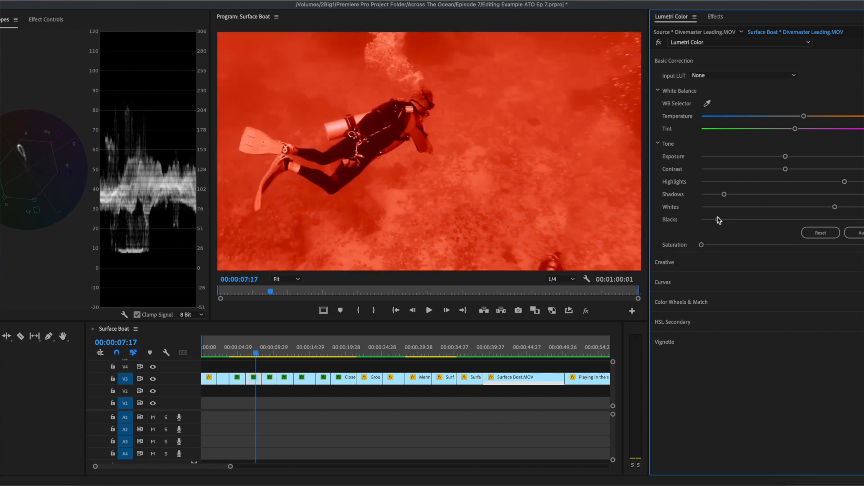
left_click_drag(789, 116, 786, 116)
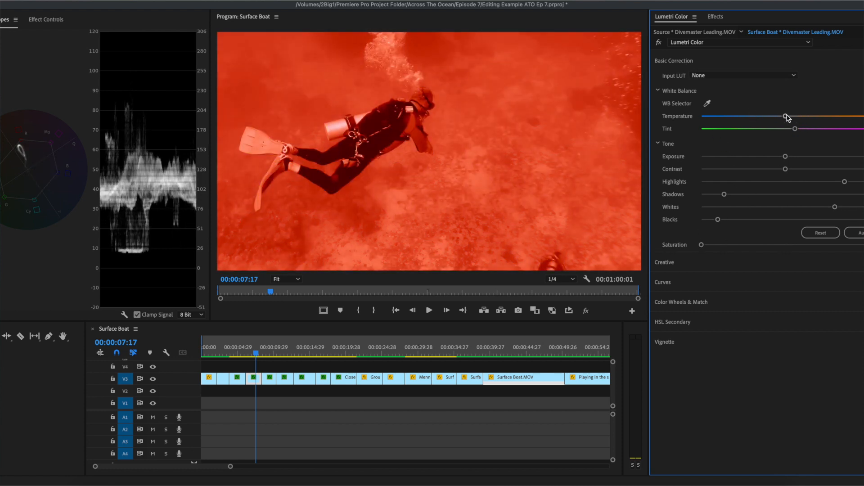
left_click(788, 130)
Reset the shadows, midtones and highlights color wheels on the Divemaster Leading.MOV clip to neutral
left_click(683, 308)
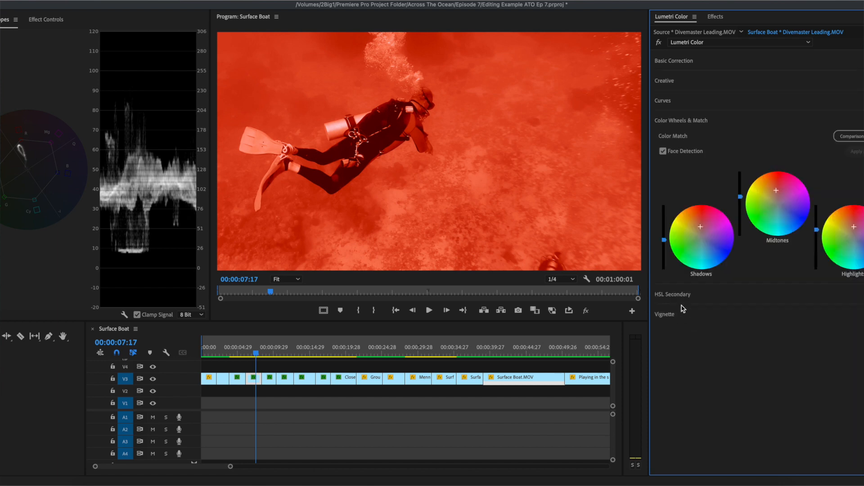
double_click(705, 239)
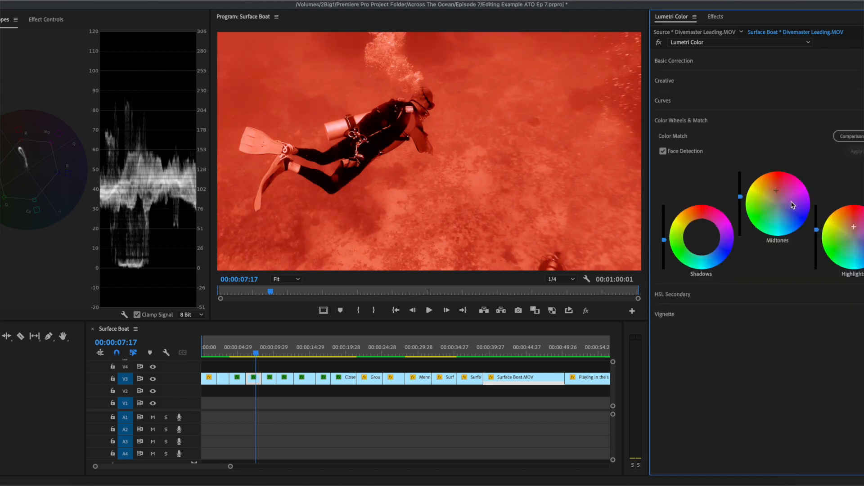
double_click(778, 205)
double_click(854, 237)
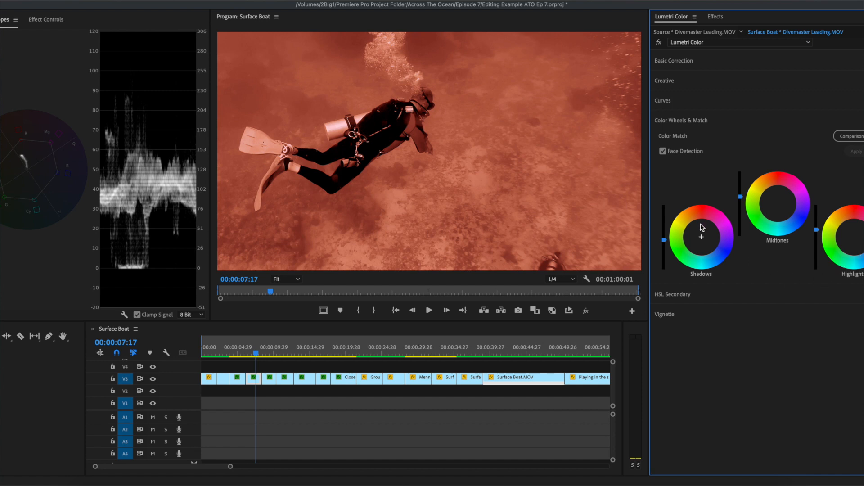
Disable the Creative adjustments with the Blue Water Shallow Reef 2 look on the Divemaster Leading.MOV clip
left_click(255, 379)
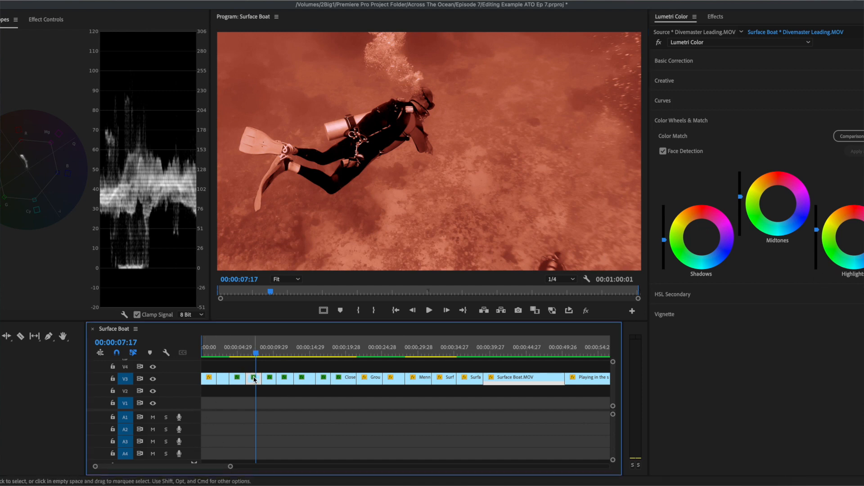
left_click(680, 62)
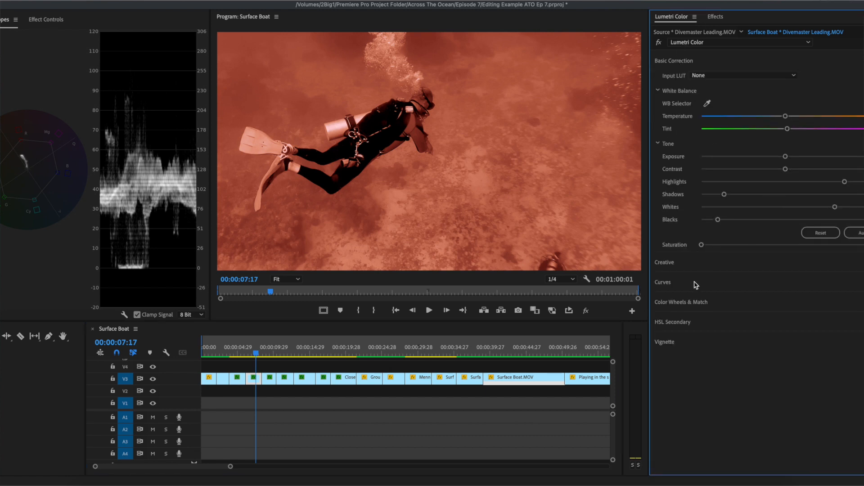
left_click(686, 266)
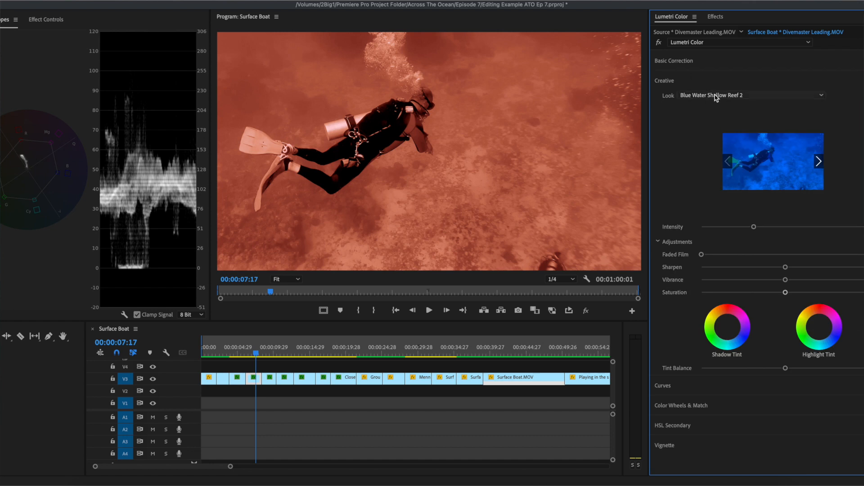
left_click(863, 81)
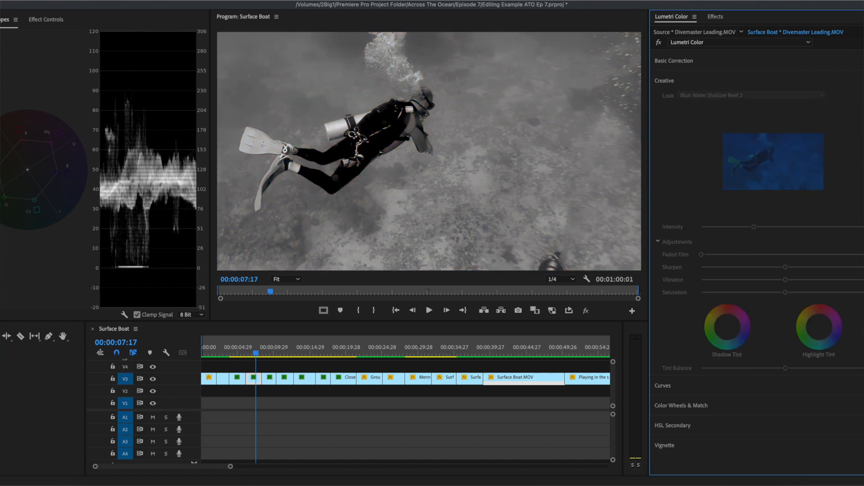
On the diver clip at 00:00:11:24, lower the Blue Water Shallow Reef 2 look's intensity slightly
left_click(272, 355)
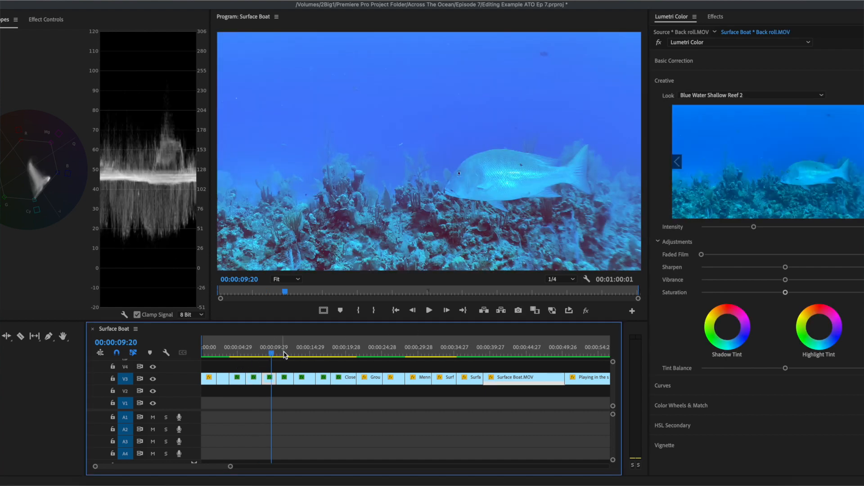
left_click(286, 354)
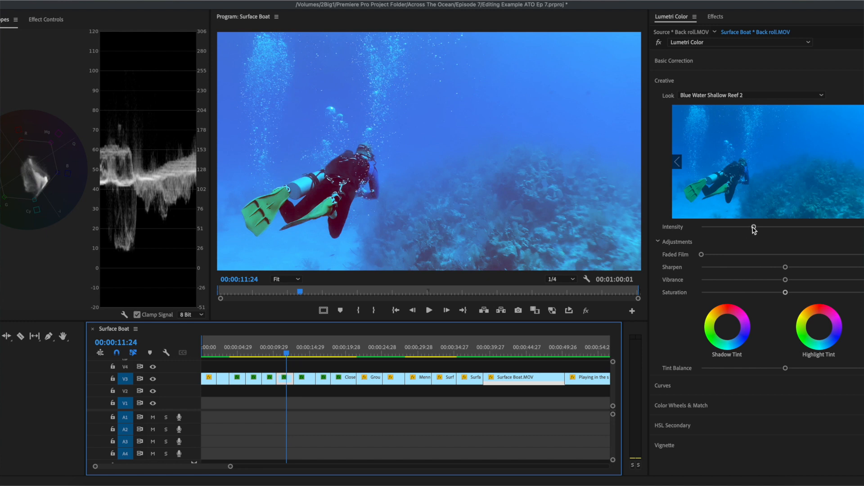
mouse_move(754, 227)
left_mouse_down()
mouse_move(732, 227)
mouse_move(748, 228)
left_mouse_up()
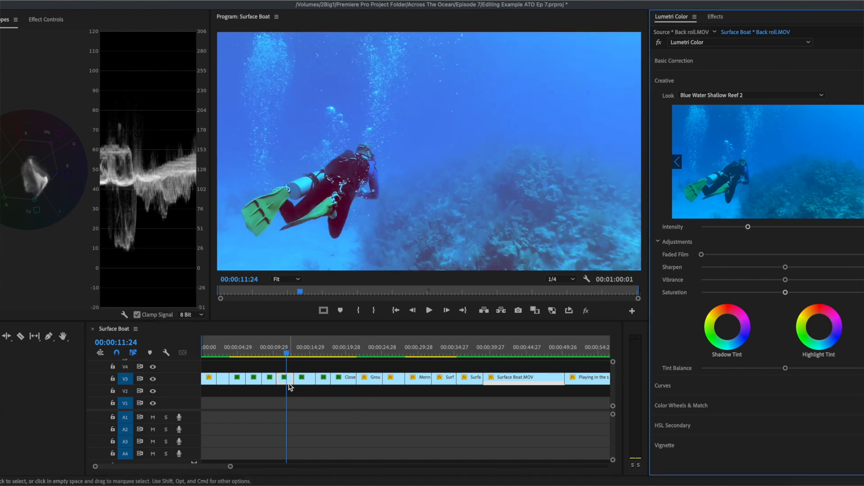
Remove only the Lumetri Color effect from the diver clip at 00:00:11:24, keeping its Motion, Opacity and Time Remapping attributes
right_click(288, 379)
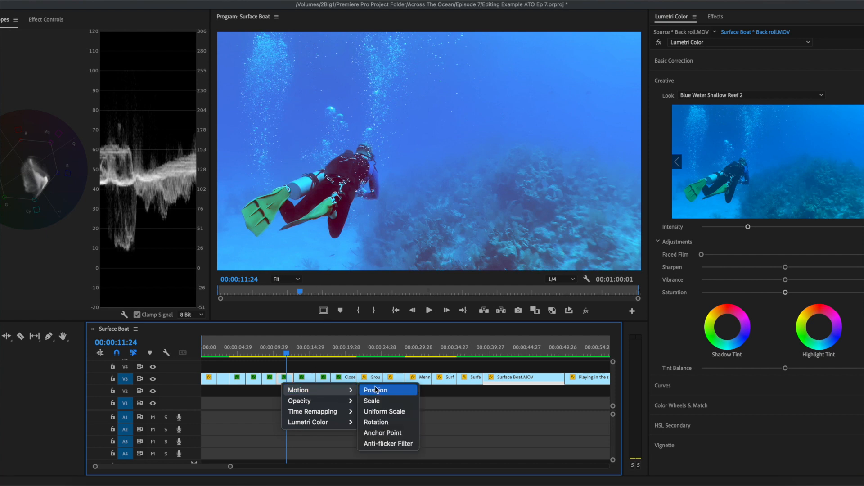
right_click(284, 378)
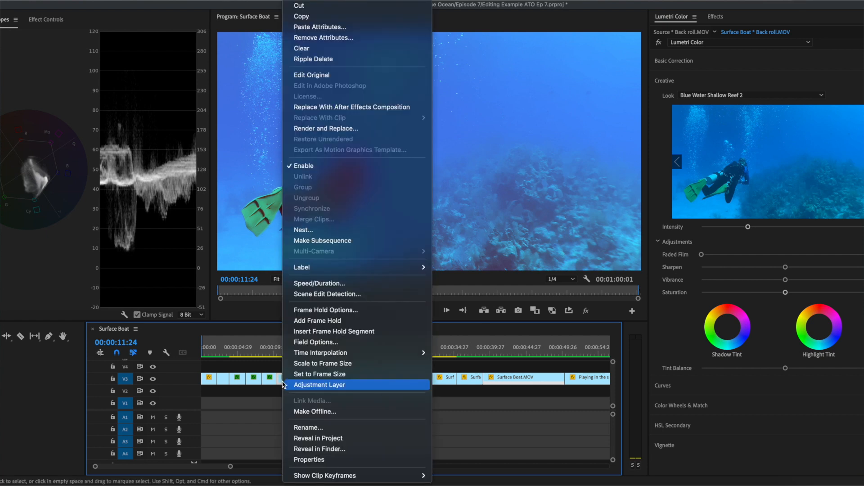
left_click(312, 38)
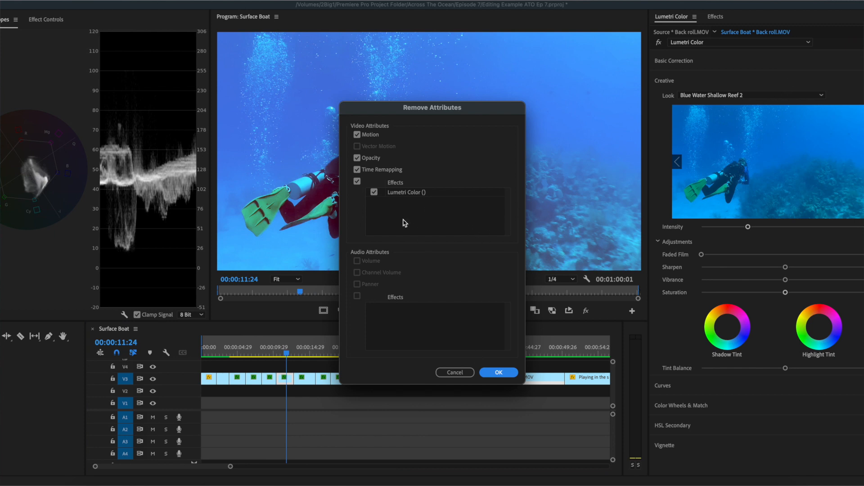
left_click(357, 170)
left_click(357, 158)
left_click(357, 134)
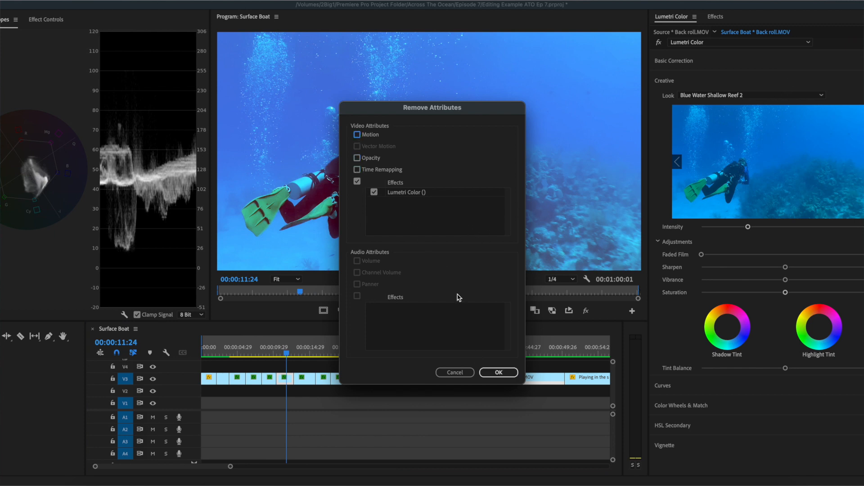
left_click(499, 373)
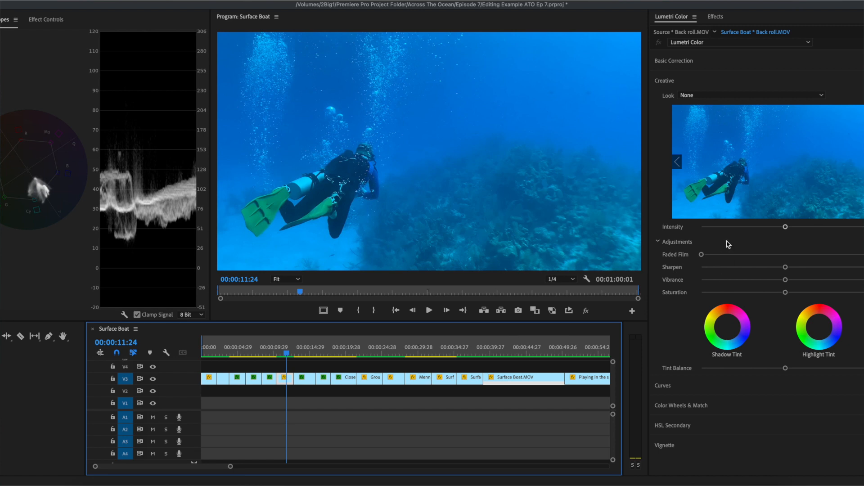
Make the clip black and white with minimum saturation, raise contrast and highlights moderately, and lower shadows to their minimum
left_click(671, 62)
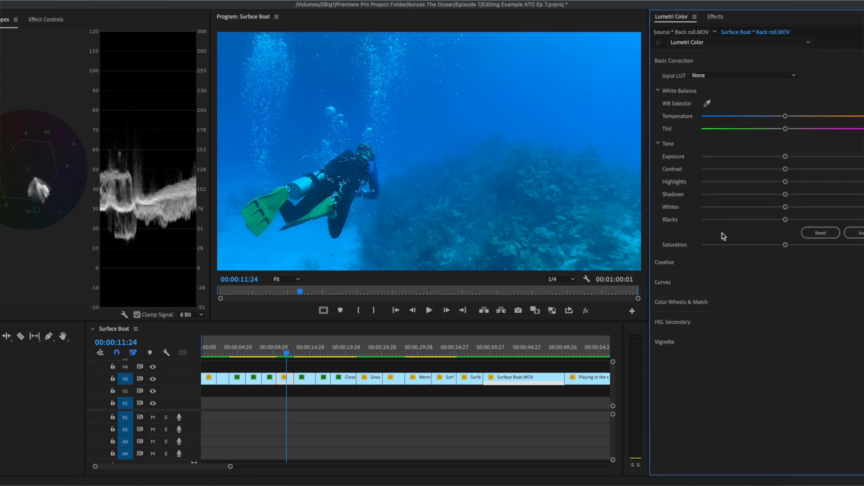
left_click_drag(787, 246, 667, 251)
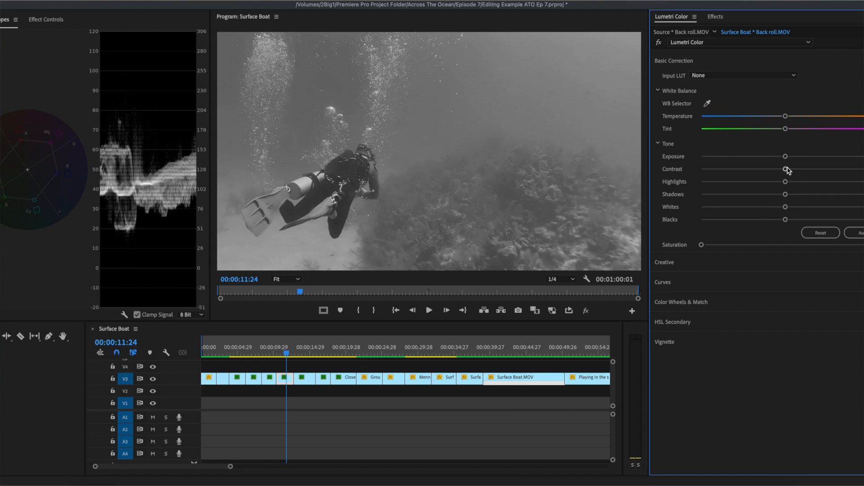
left_click_drag(786, 170, 815, 170)
left_click_drag(785, 194, 646, 197)
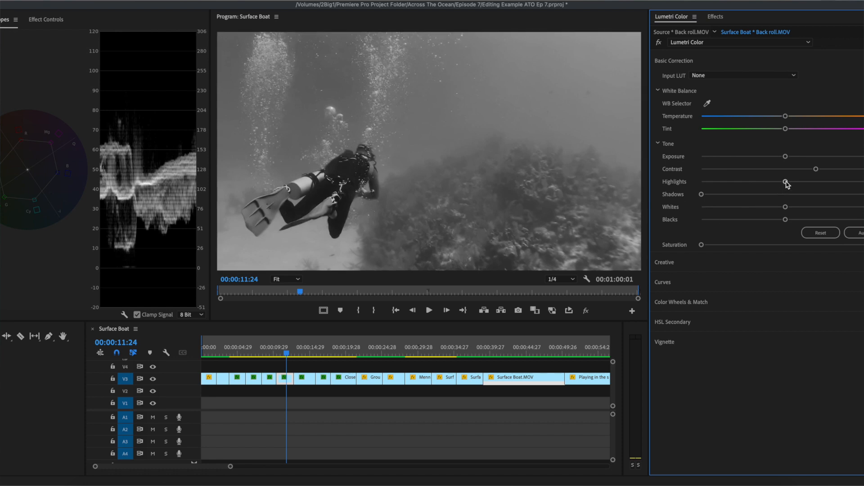
left_click_drag(786, 182, 813, 180)
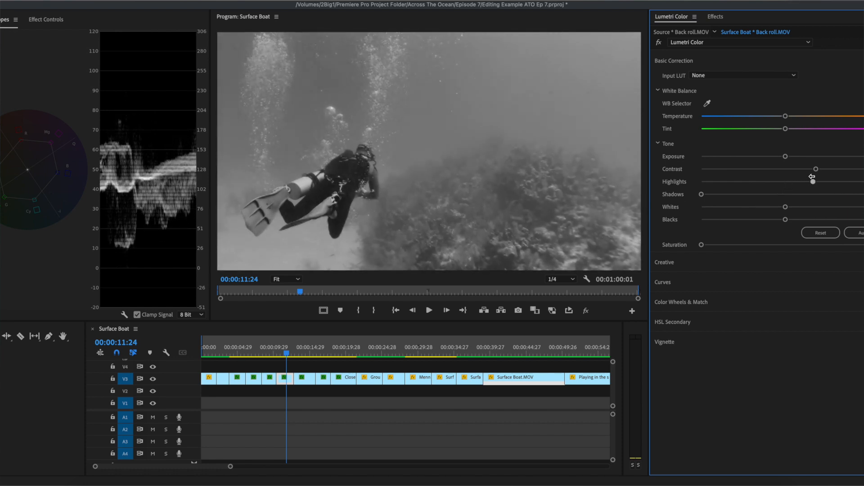
On the diver clip at 00:00:13:19, reduce saturation to its minimum and disable the Creative and Color Wheels & Match adjustments
left_click(300, 352)
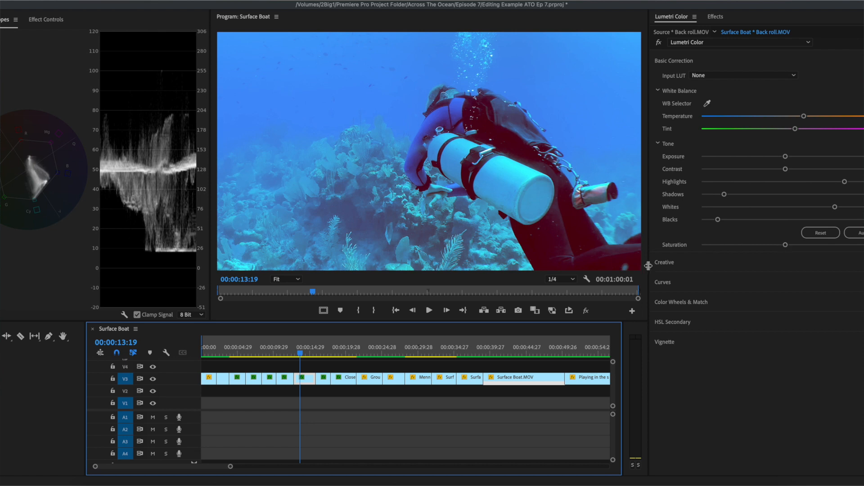
left_click_drag(770, 246, 667, 251)
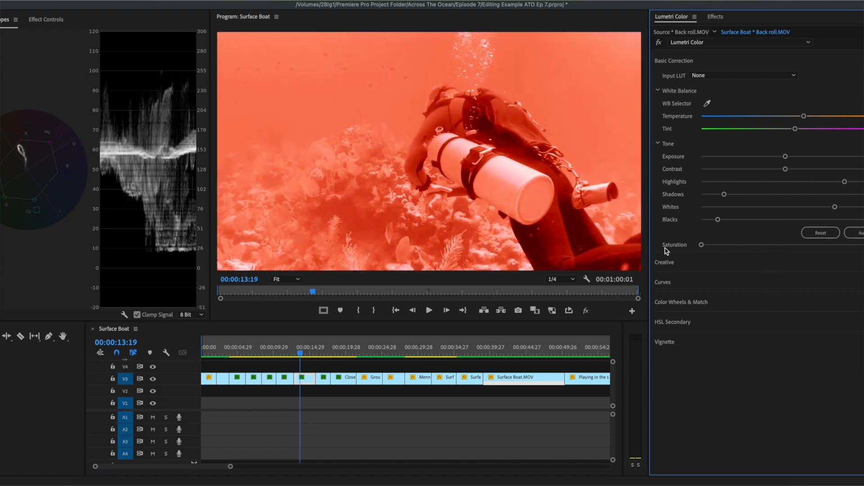
left_click(676, 265)
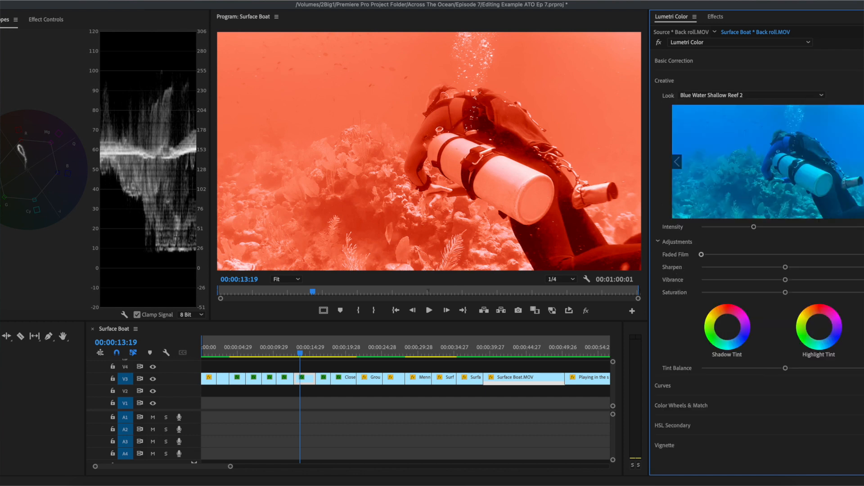
left_click(863, 81)
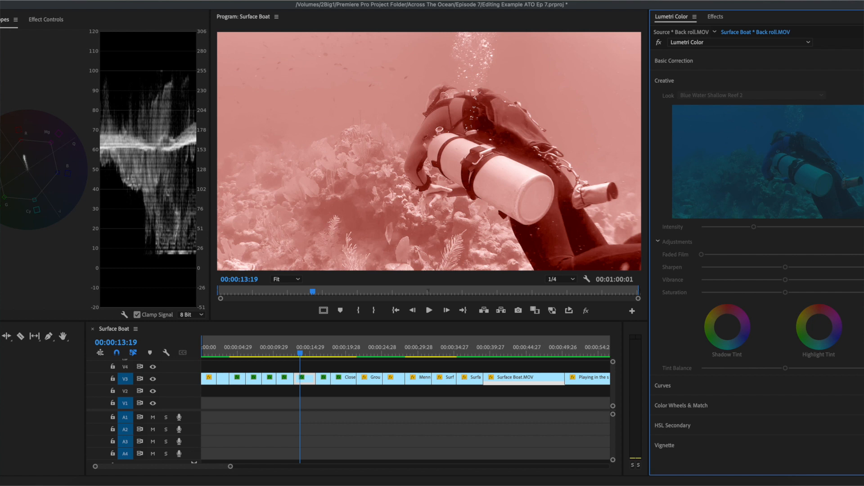
left_click(863, 386)
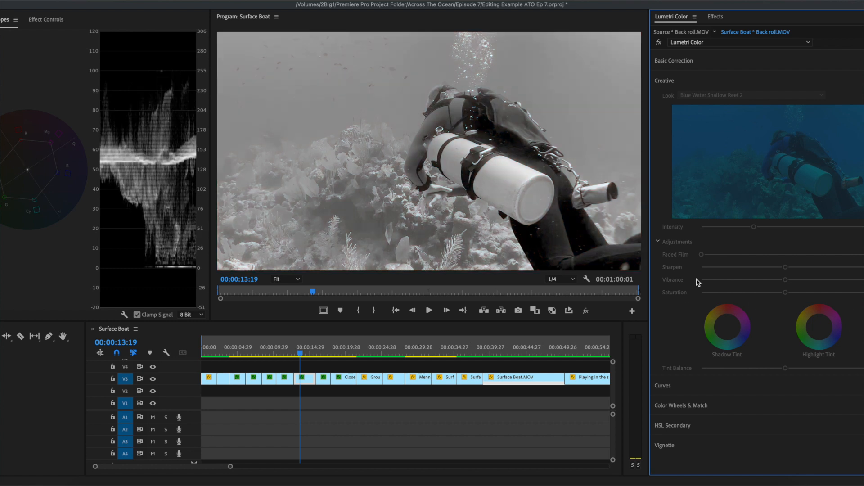
On the Back roll clip at 00:00:13:19, lower shadows to their minimum, raise contrast close to maximum, and play the sequence onward
left_click(687, 60)
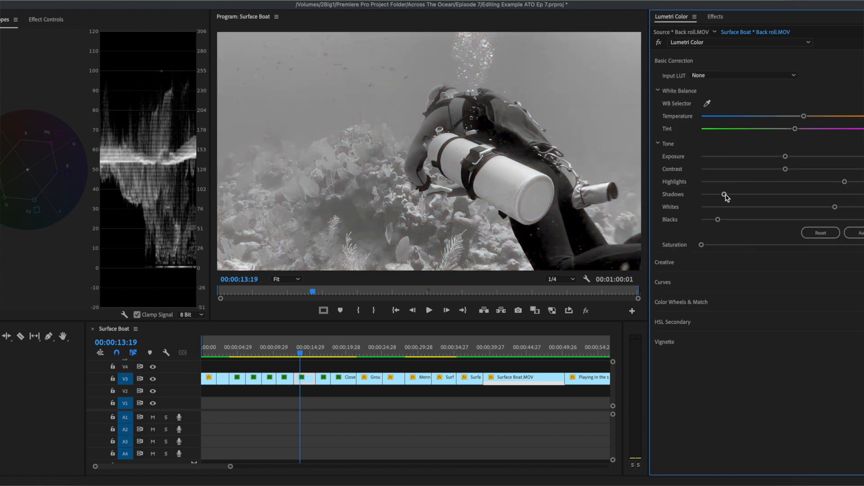
left_click_drag(725, 194, 700, 194)
left_click_drag(791, 170, 863, 171)
key("space")
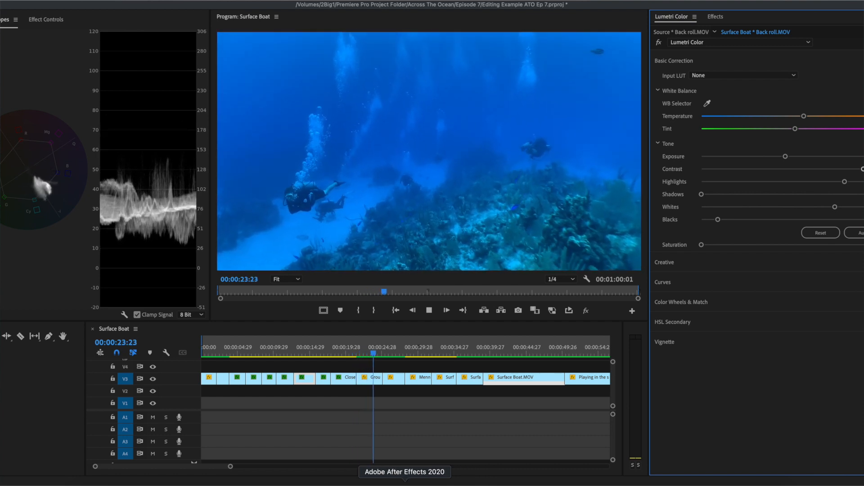
key("space")
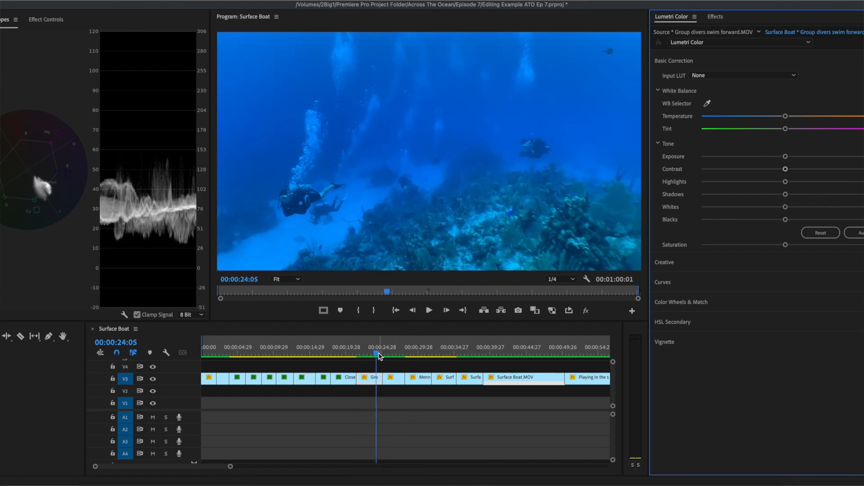
Grade the bubble rings clip at 00:00:29:16 with minimum saturation, moderately raised contrast, highlights and whites, and lowered shadows and blacks
left_click_drag(380, 356, 416, 356)
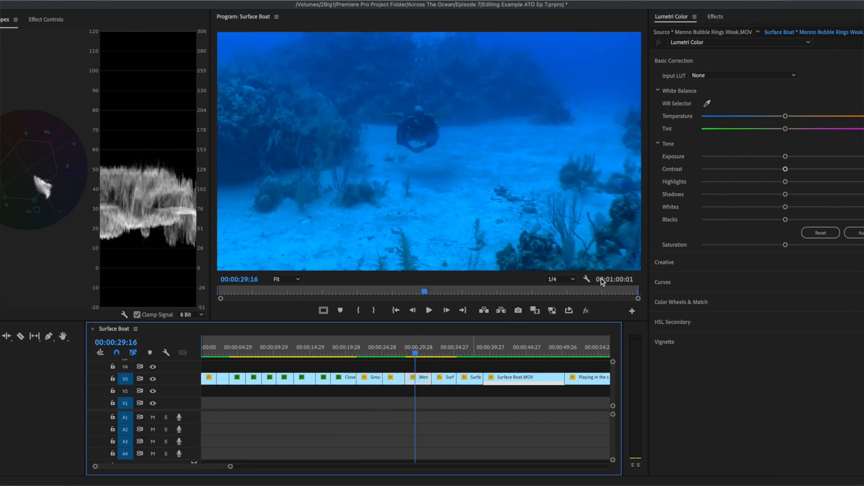
left_click_drag(785, 245, 698, 252)
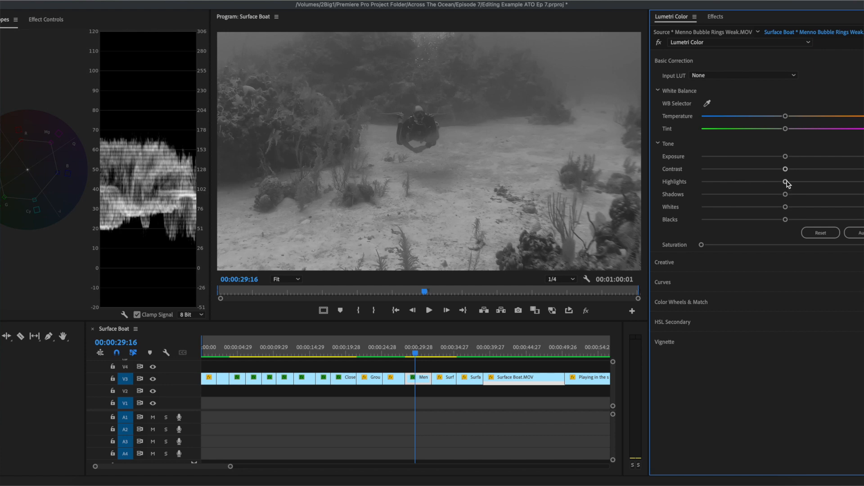
left_click_drag(786, 182, 826, 182)
left_click_drag(785, 207, 743, 220)
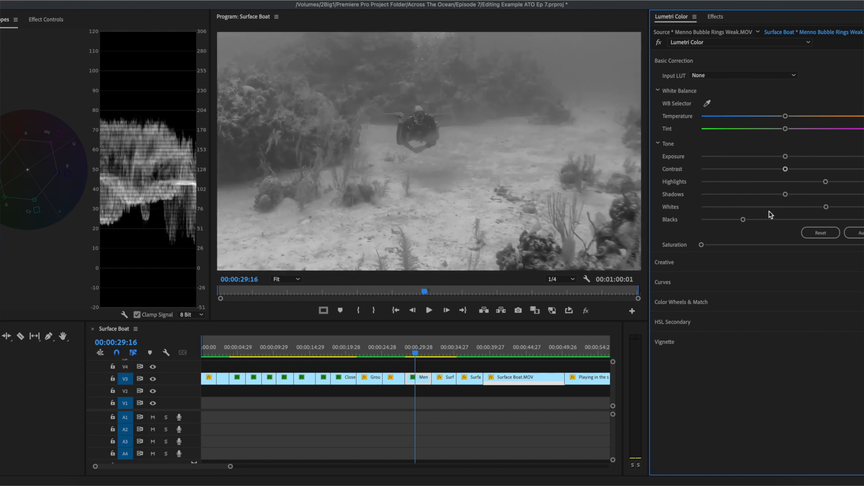
left_click_drag(786, 196, 732, 194)
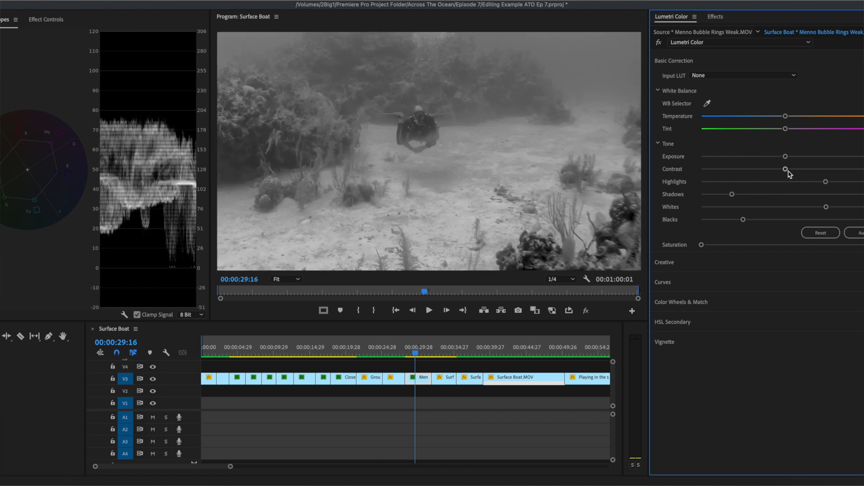
left_click_drag(787, 169, 825, 169)
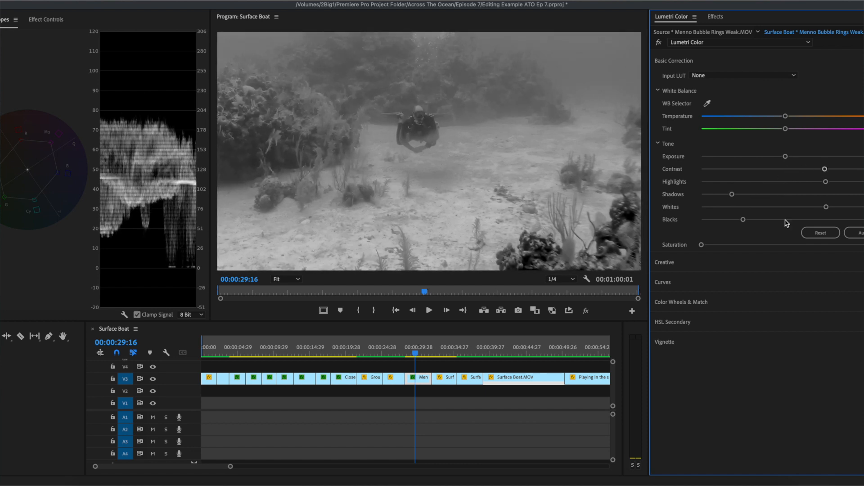
Play the sequence past the black-and-white bubble rings clip to review it, and return the playhead to that clip
key("space")
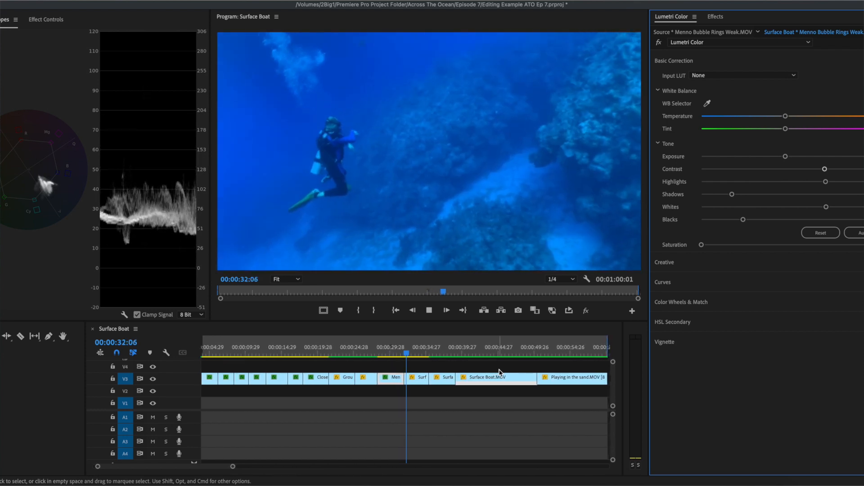
key("space")
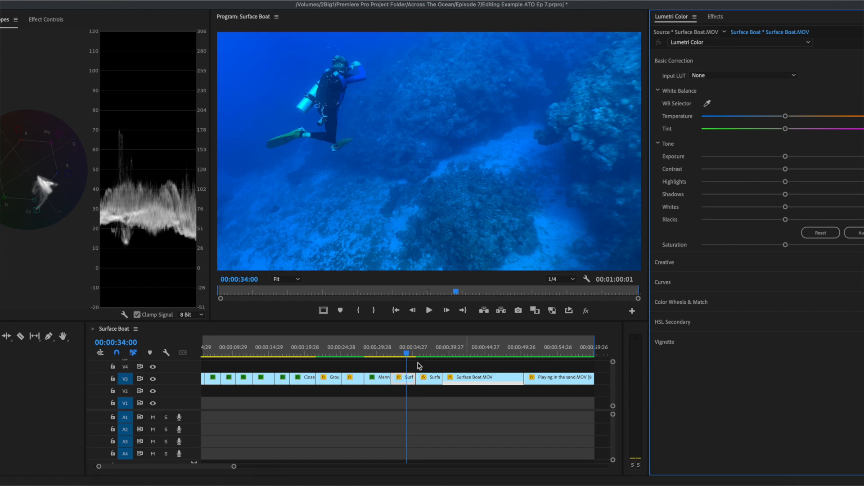
left_click(374, 354)
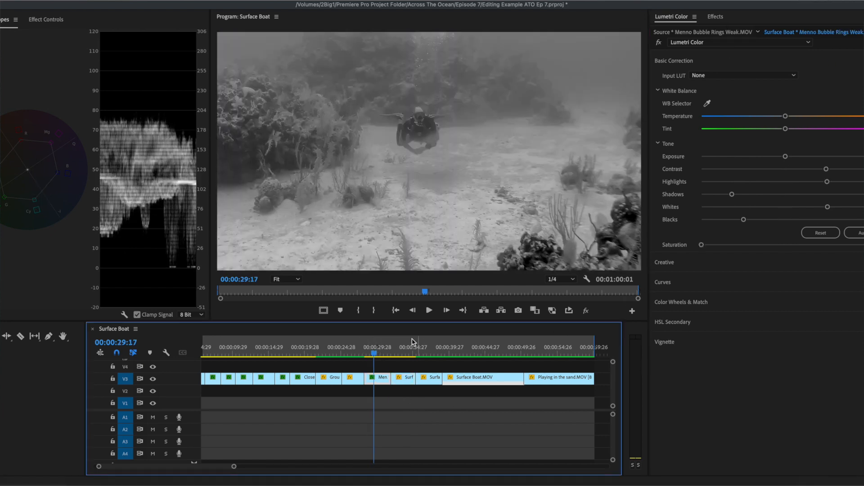
Switch to the Editing workspace and widen the project's media list
scroll(325, 395, "up", 1)
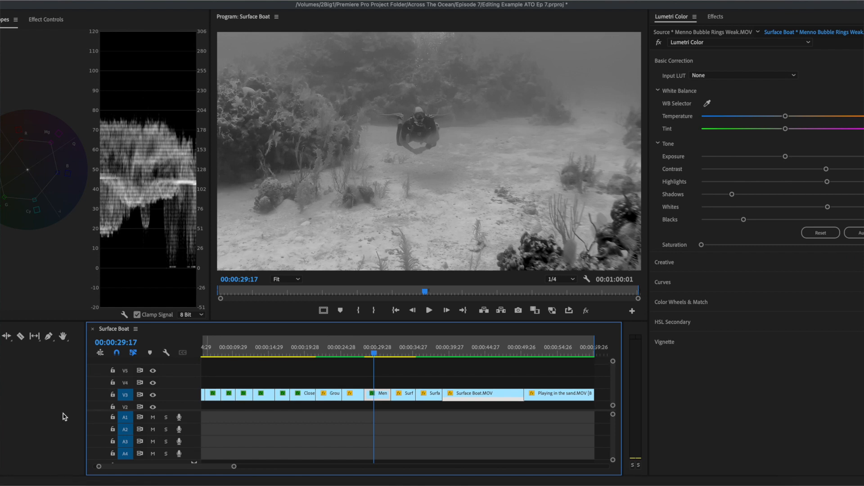
left_click(13, 417)
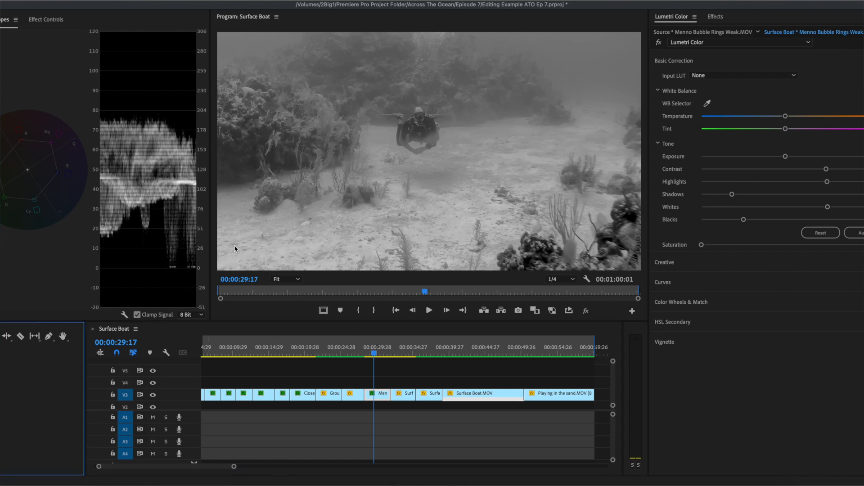
key("alt+shift+5")
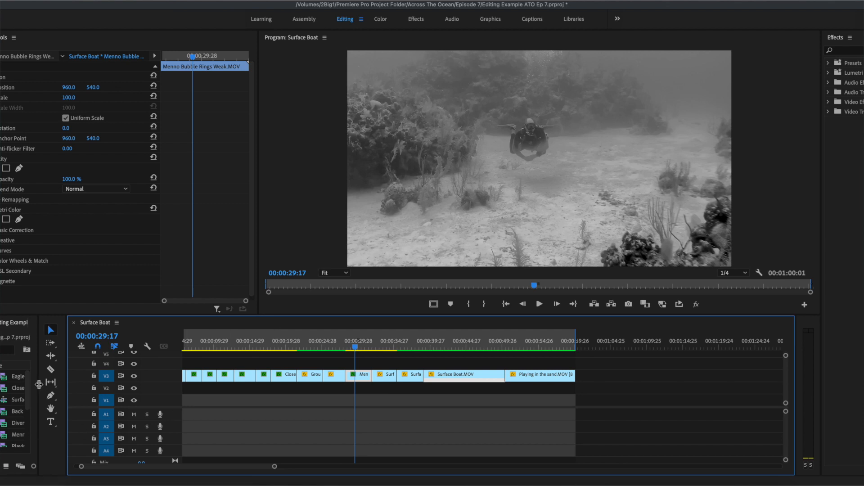
left_click_drag(39, 384, 227, 384)
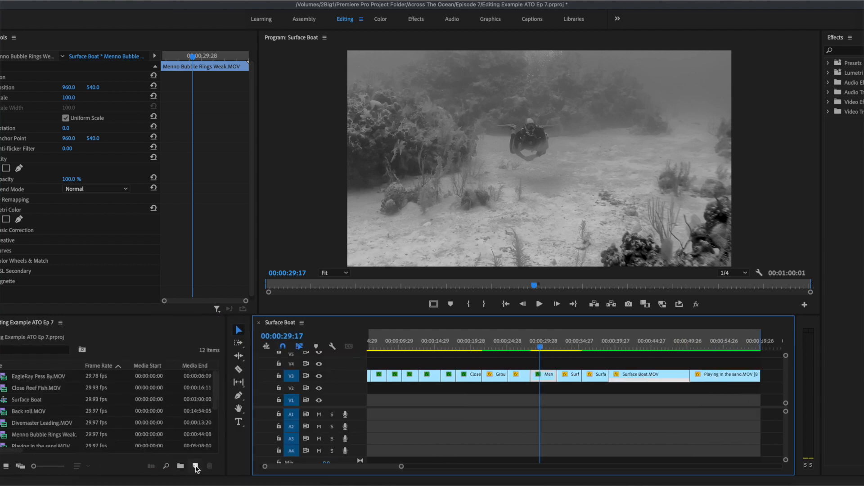
Create a 1920 × 1080 adjustment layer at 23.976 fps with square pixels
left_click(195, 466)
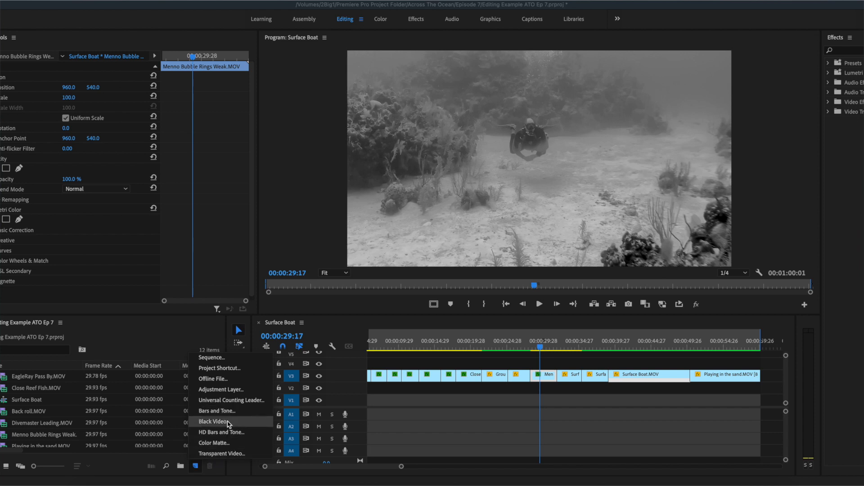
left_click(219, 389)
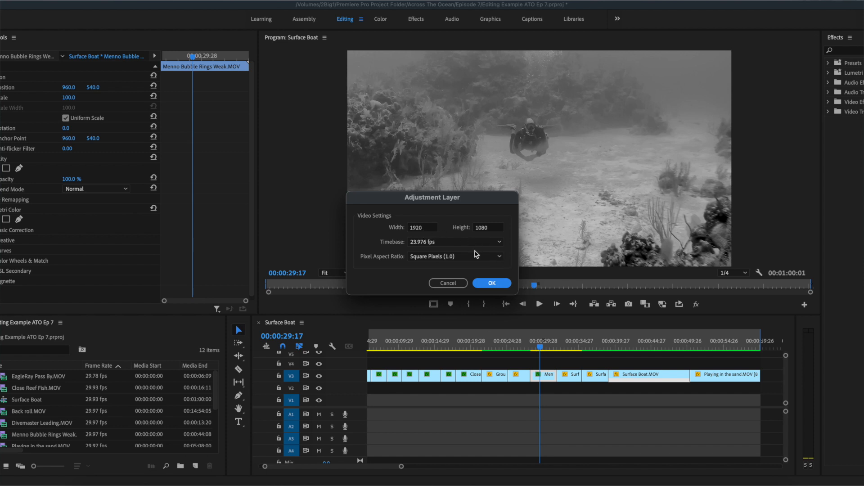
left_click(494, 282)
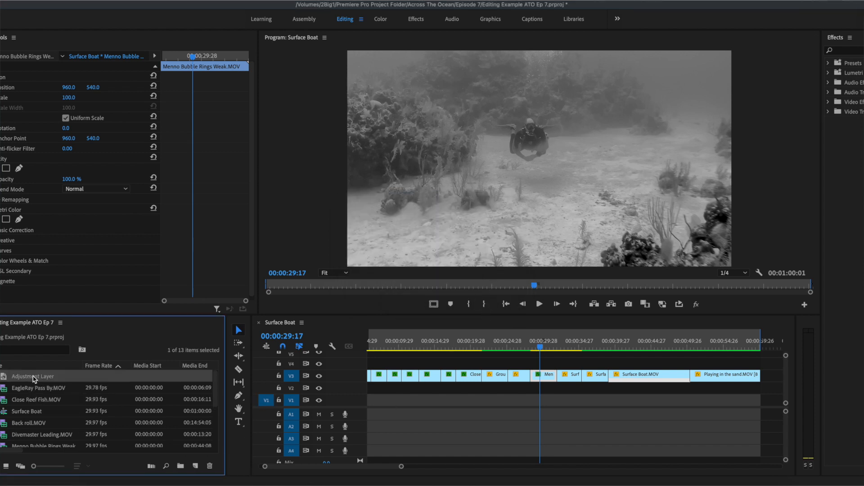
Place the adjustment layer on V4 above the clips and stretch it from the Back roll clip to the start of Surface Boat.MOV
left_click_drag(29, 379, 431, 370)
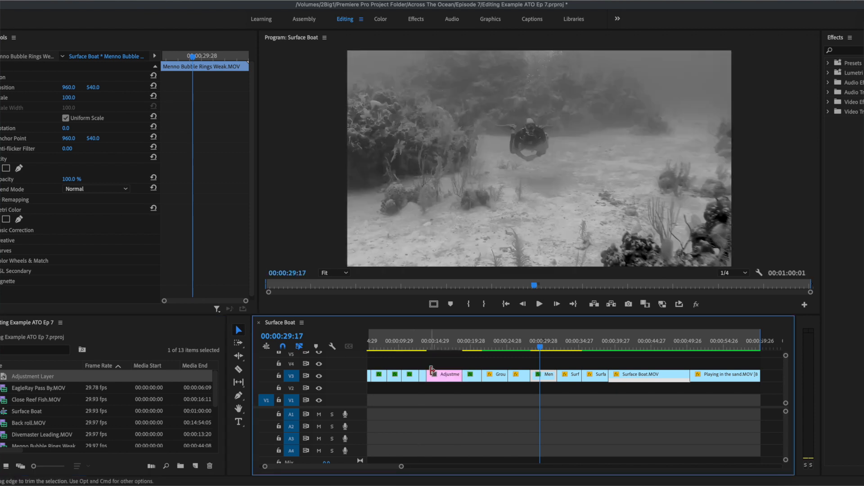
key("super+z")
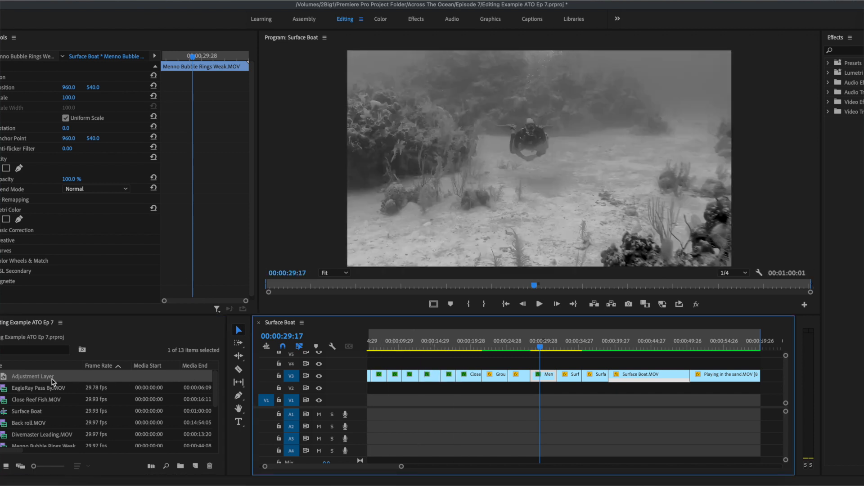
left_click_drag(52, 382, 439, 367)
left_click_drag(416, 366, 608, 364)
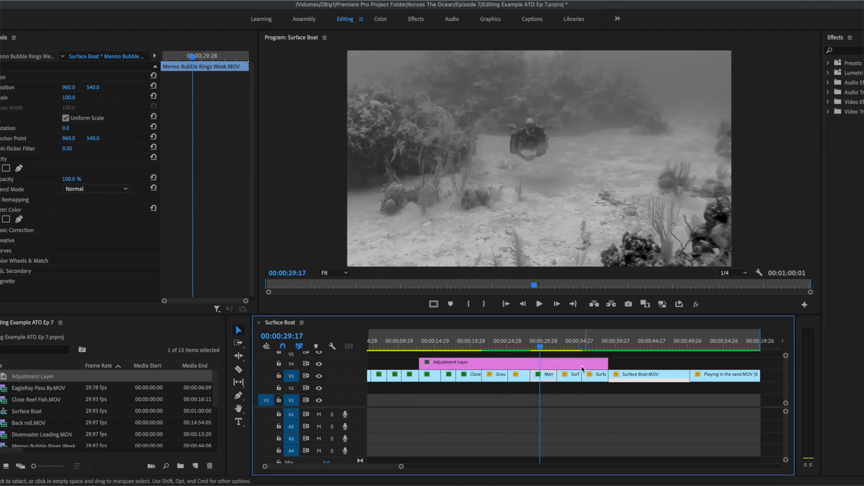
Delete the adjustment layer from V4 of the Surface Boat sequence
left_click(575, 367)
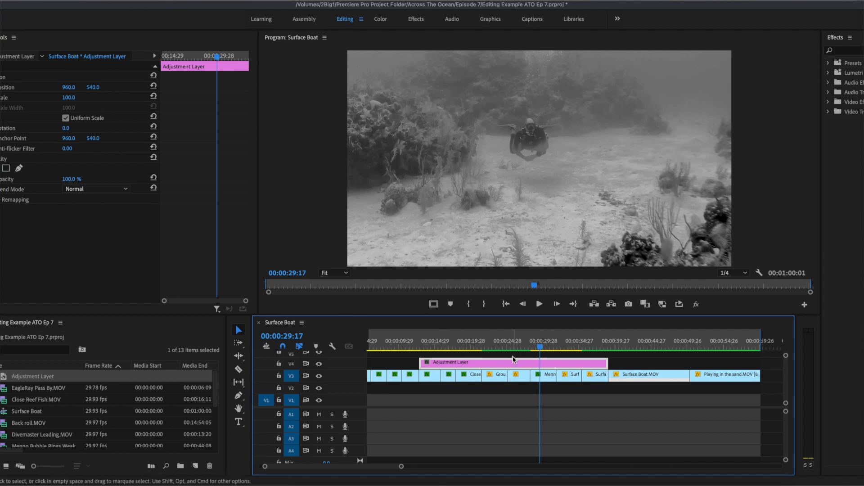
key("Delete")
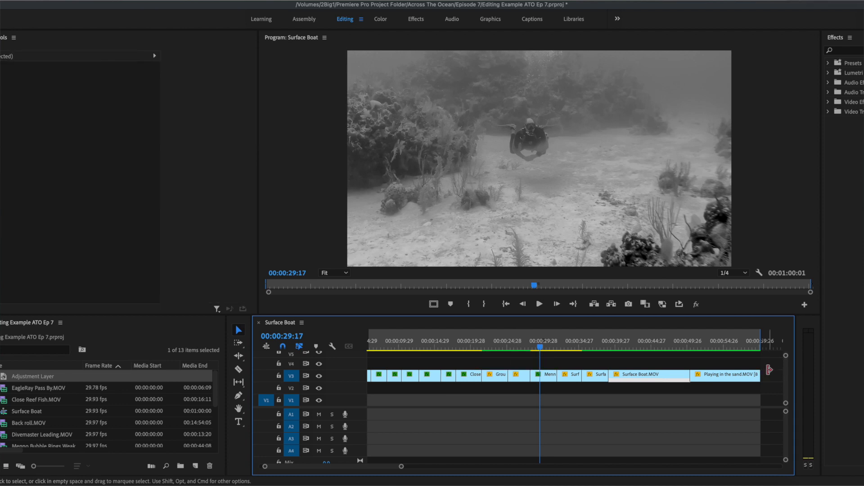
left_click_drag(747, 346, 588, 346)
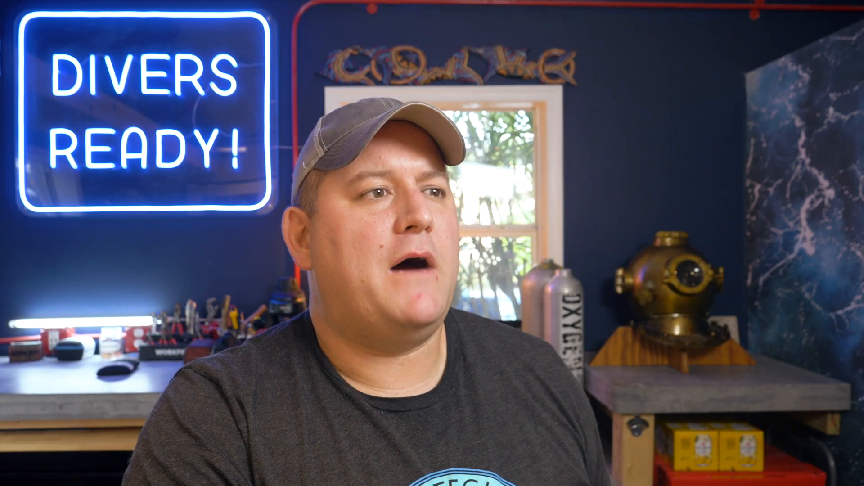